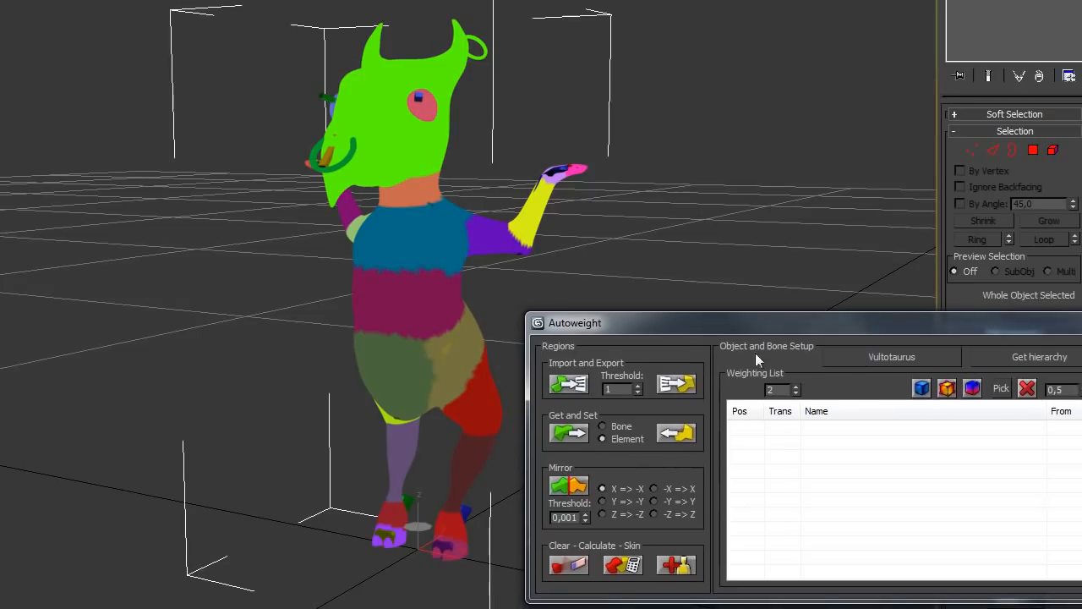
- Calculate the bone regions of the Vultotaurus mesh to fill the weighting list, and reposition the Autoweight window
{"action": "left_click", "coordinate": [626, 564]}
{"action": "left_click_drag", "start_coordinate": [882, 323], "coordinate": [418, 351]}
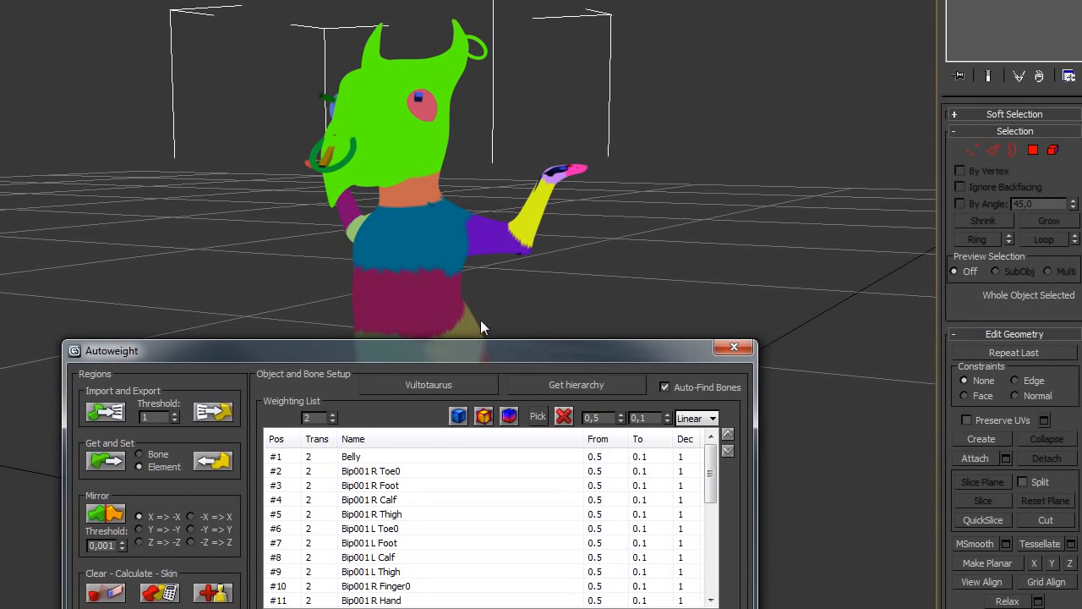
- Examine the vertex regions of the listed bones from Belly through the right toe, foot, leg and arm bones to Bip001 R Clavicle
{"action": "left_click", "coordinate": [385, 457]}
{"action": "middle_click_drag", "start_coordinate": [612, 297], "coordinate": [752, 292]}
{"action": "left_click", "coordinate": [401, 474]}
{"action": "left_click", "coordinate": [400, 487]}
{"action": "left_click", "coordinate": [400, 500]}
{"action": "left_click", "coordinate": [401, 514]}
{"action": "left_click", "coordinate": [401, 543]}
{"action": "left_click", "coordinate": [401, 557]}
{"action": "left_click", "coordinate": [401, 586]}
{"action": "middle_click_drag", "start_coordinate": [727, 254], "coordinate": [691, 324], "text": "alt"}
{"action": "left_click", "coordinate": [402, 600]}
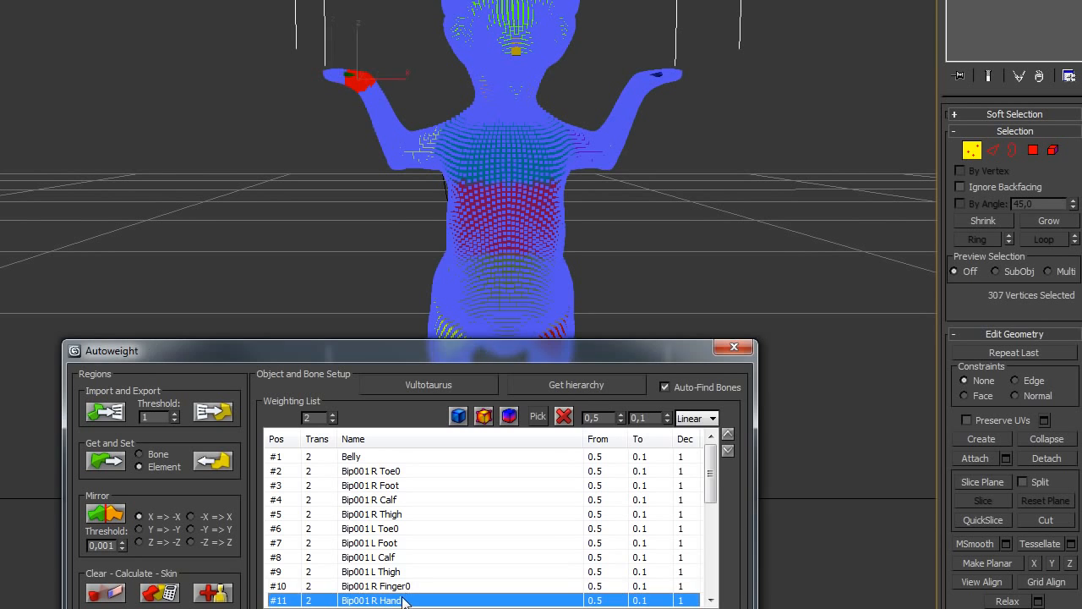
{"action": "left_click_drag", "start_coordinate": [709, 475], "coordinate": [709, 508]}
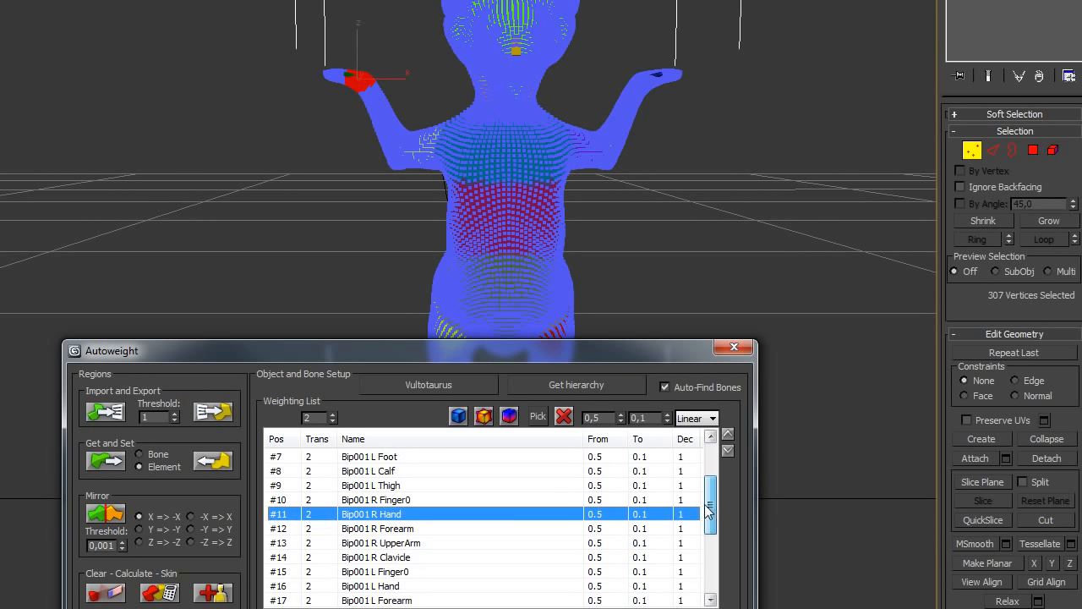
{"action": "left_click", "coordinate": [430, 529]}
{"action": "left_click", "coordinate": [422, 543]}
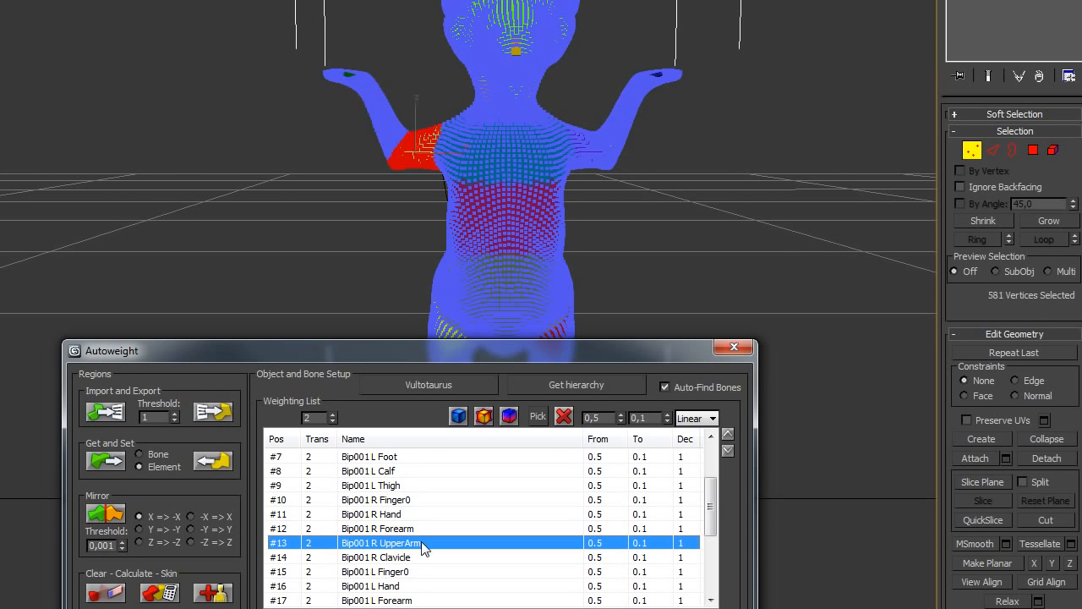
{"action": "left_click", "coordinate": [416, 559]}
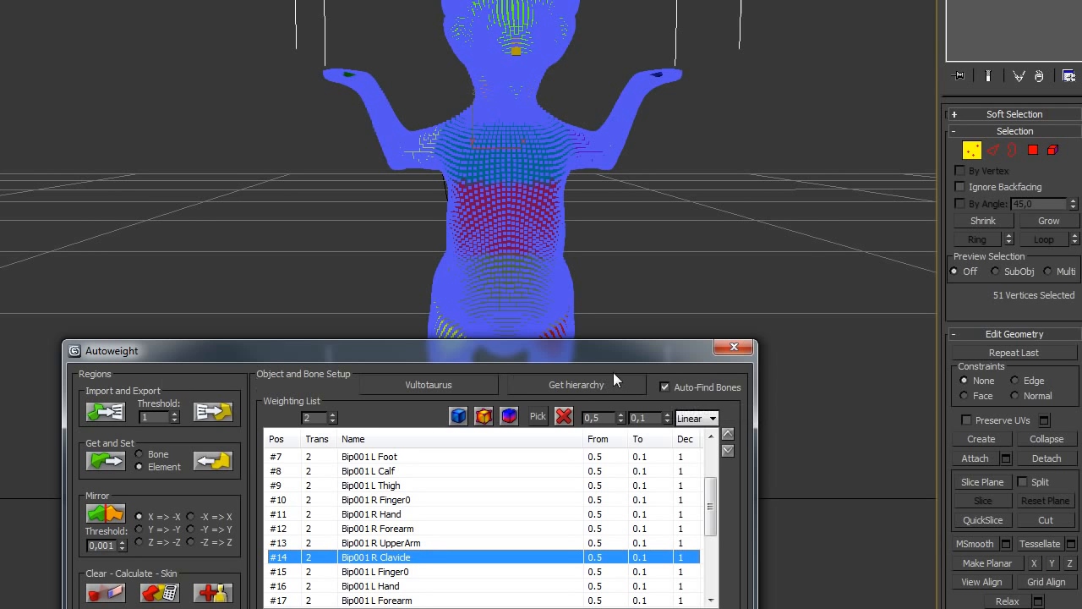
- Turn off Auto-Find Bones and clear the bone assignments from the weighting list
{"action": "left_click", "coordinate": [666, 387]}
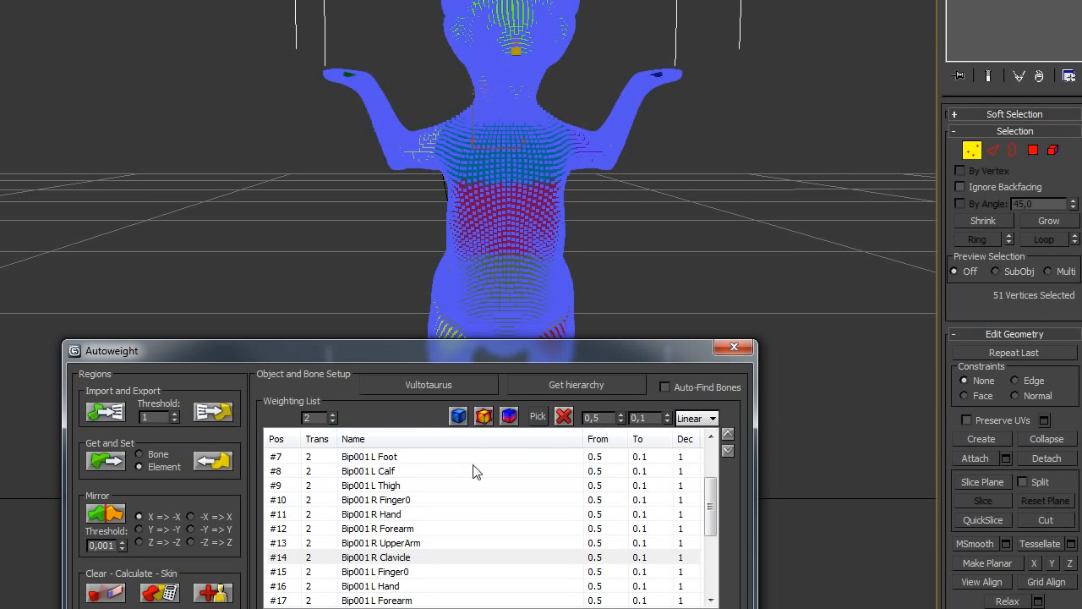
{"action": "left_click", "coordinate": [403, 471]}
{"action": "scroll", "coordinate": [403, 470], "scroll_direction": "down", "scroll_amount": 4}
{"action": "left_click", "coordinate": [550, 600], "text": "shift"}
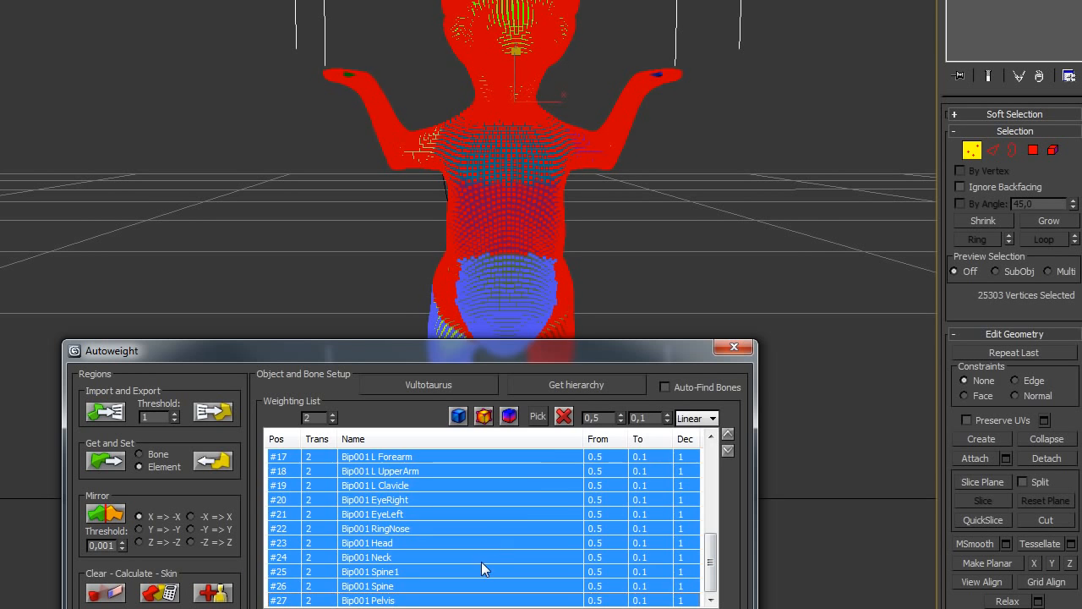
{"action": "left_click", "coordinate": [562, 416]}
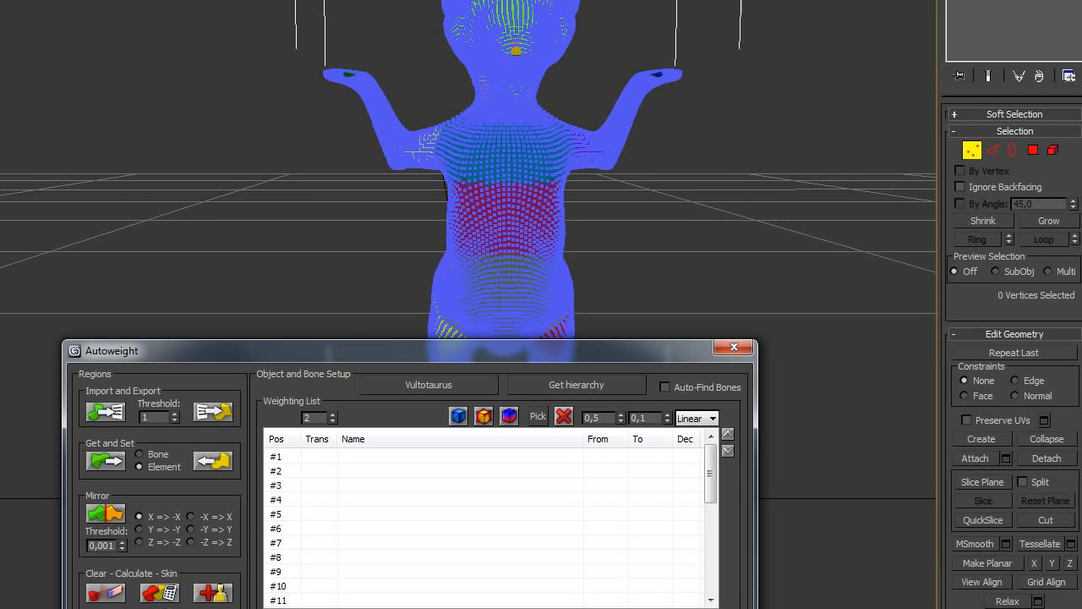
- Check the unnamed regions #1, #3 and #5, and turn Auto-Find Bones back on to refill the list
{"action": "left_click", "coordinate": [350, 459]}
{"action": "left_click", "coordinate": [342, 485]}
{"action": "left_click", "coordinate": [334, 514]}
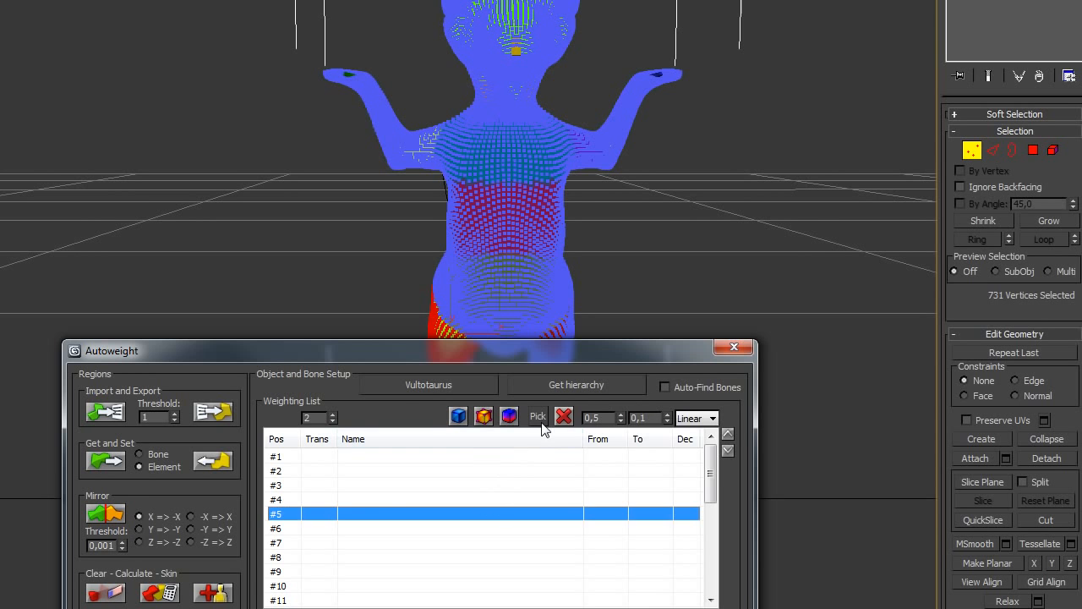
{"action": "left_click", "coordinate": [665, 385]}
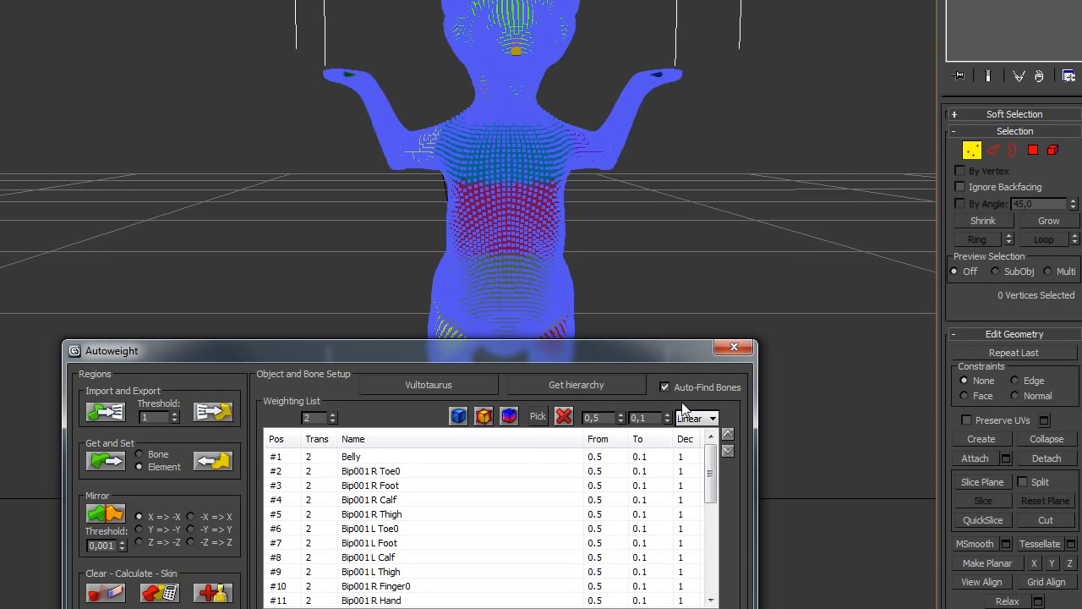
- Show the whole character in normal view mode without vertex selection, and return it to vertex color view mode
{"action": "left_click", "coordinate": [455, 420]}
{"action": "middle_click_drag", "start_coordinate": [701, 250], "coordinate": [764, 247], "text": "alt"}
{"action": "left_click", "coordinate": [972, 150]}
{"action": "middle_click_drag", "start_coordinate": [932, 161], "coordinate": [668, 288], "text": "alt"}
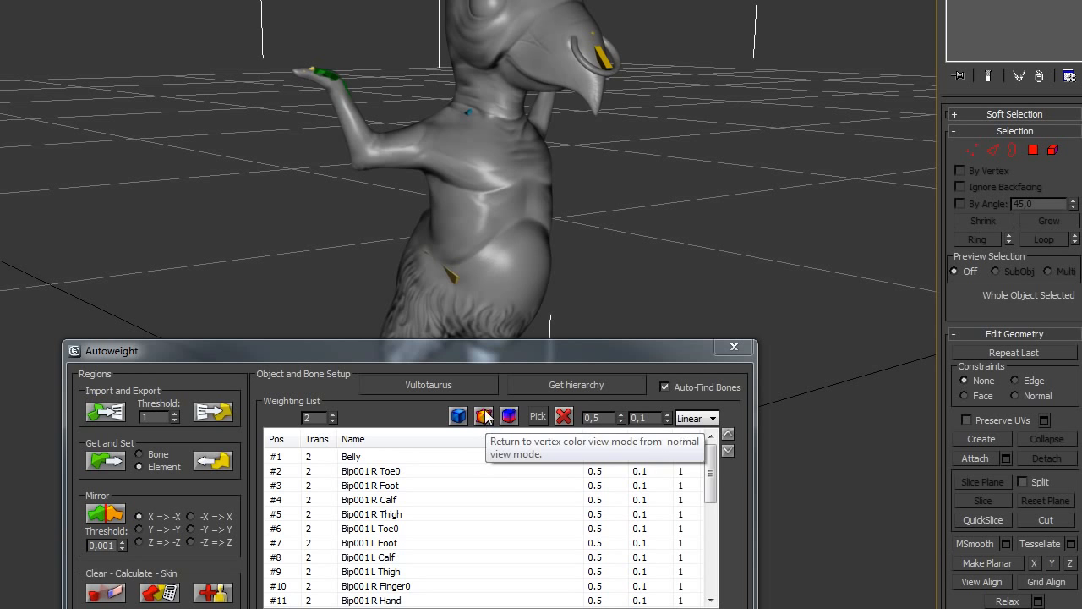
{"action": "left_click", "coordinate": [484, 418]}
{"action": "middle_click_drag", "start_coordinate": [620, 281], "coordinate": [466, 194], "text": "alt"}
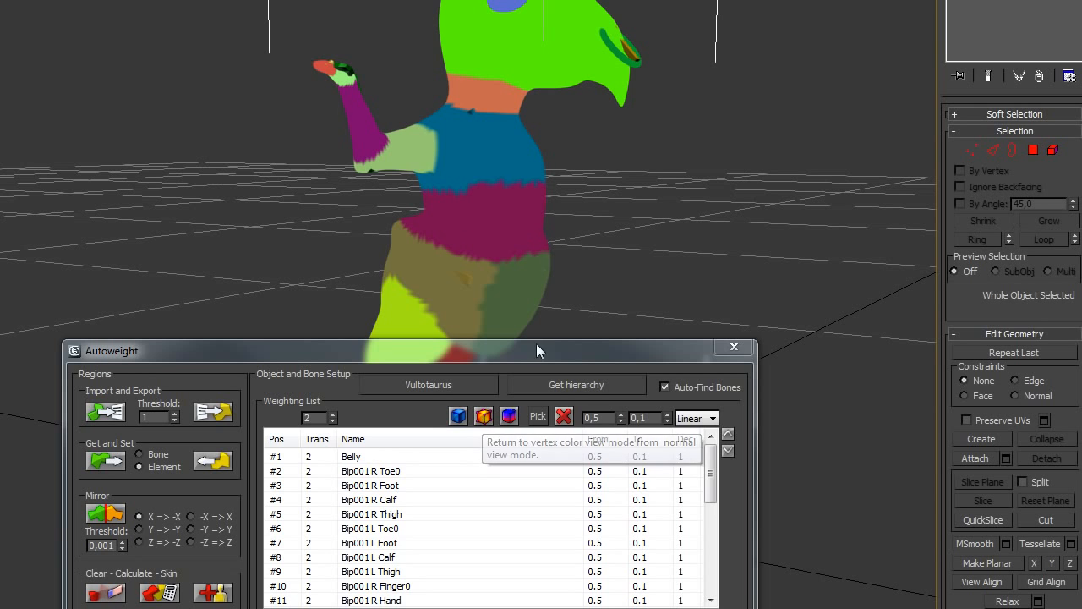
- Try the remaining mesh display mode and return the character to its normal shaded view
{"action": "left_click", "coordinate": [509, 416]}
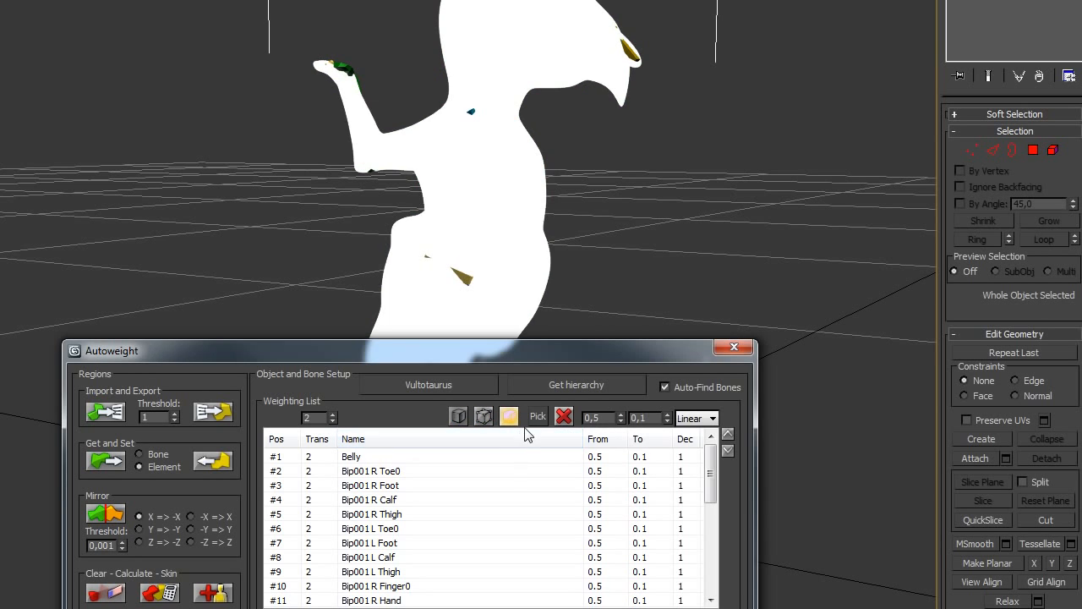
{"action": "left_click", "coordinate": [509, 417]}
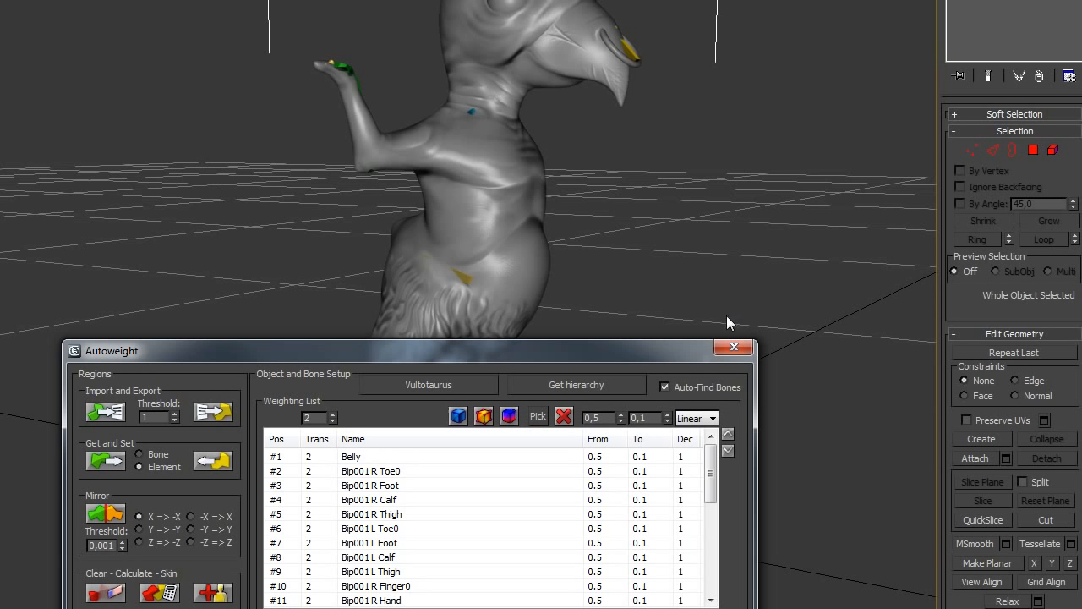
{"action": "middle_click_drag", "start_coordinate": [726, 315], "coordinate": [761, 242], "text": "alt"}
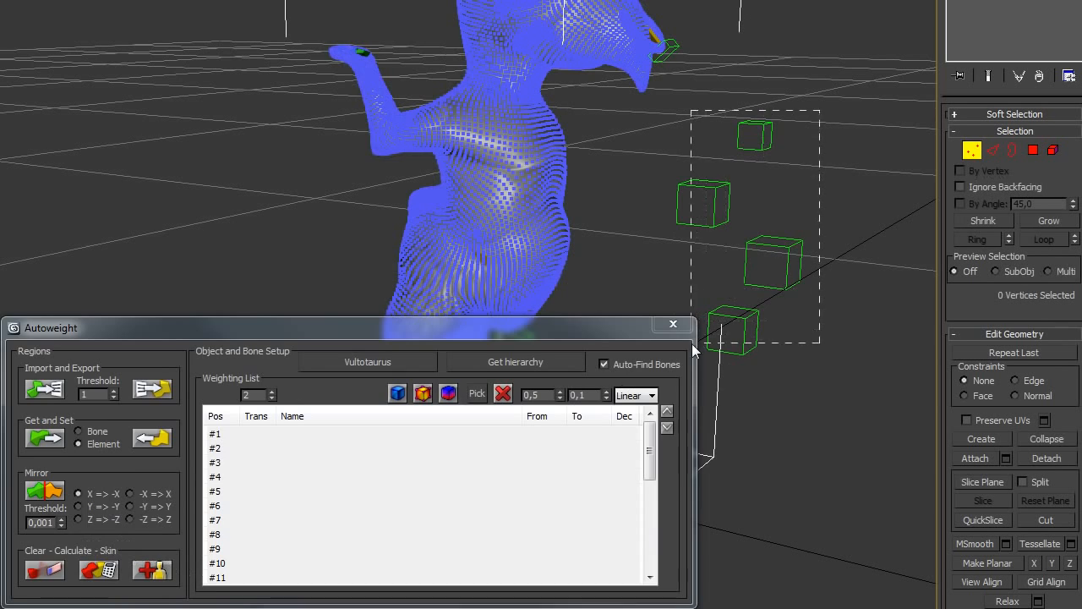
- Leave vertex editing and select the four dummy helpers beside the character, moving the Autoweight window clear and ending with nothing selected
{"action": "left_click", "coordinate": [969, 151]}
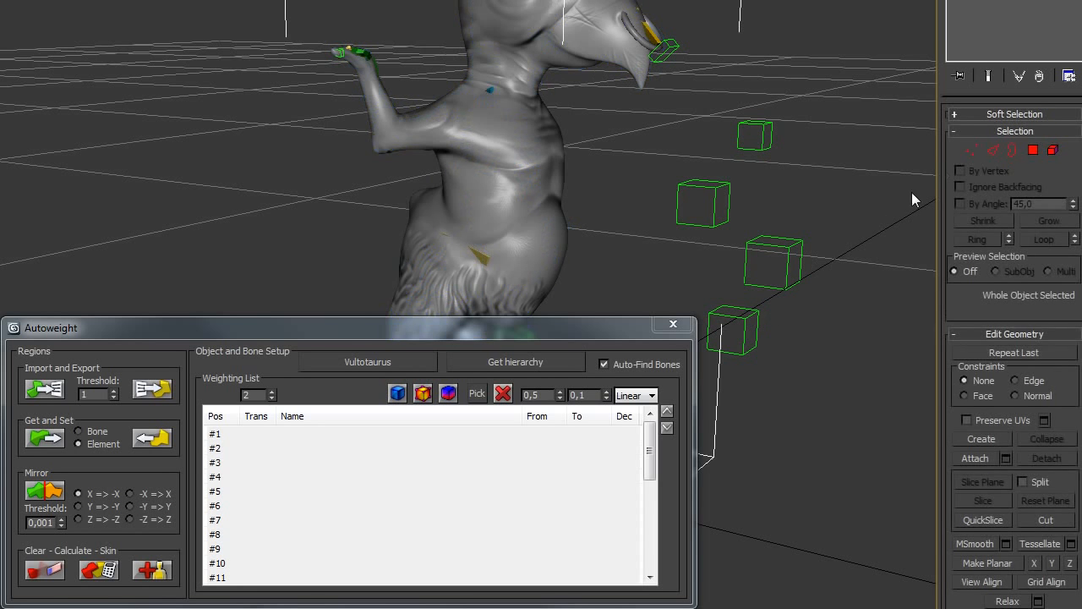
{"action": "left_click_drag", "start_coordinate": [807, 126], "coordinate": [689, 343]}
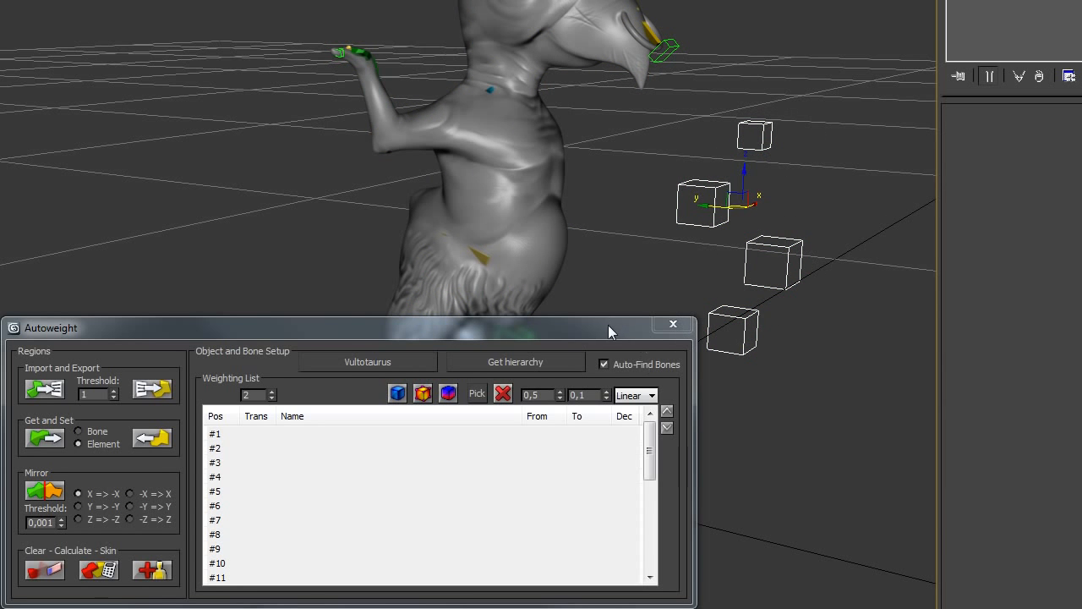
{"action": "left_click_drag", "start_coordinate": [608, 325], "coordinate": [622, 352]}
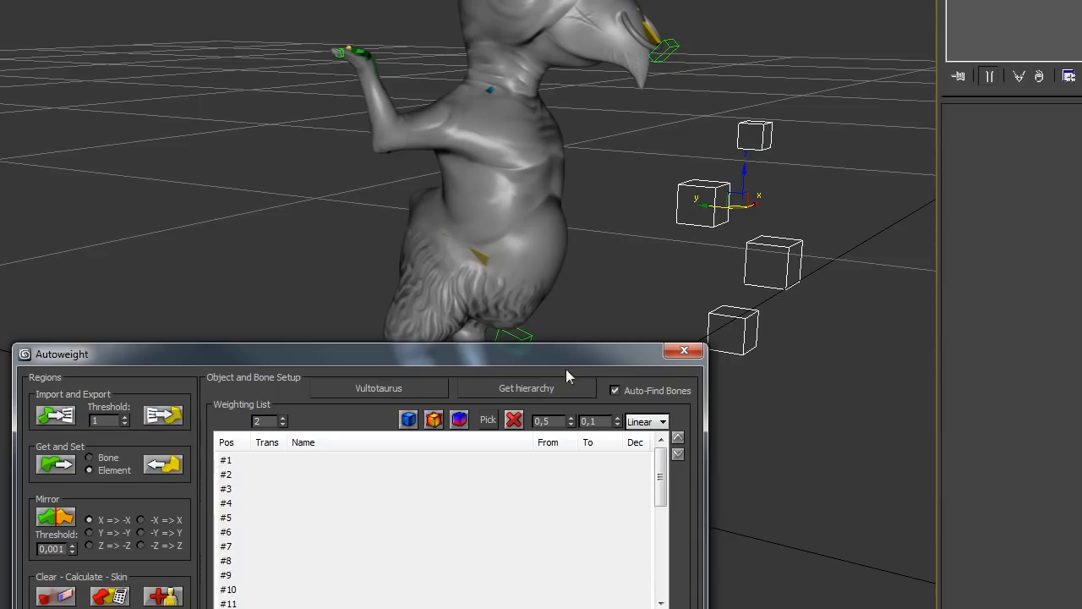
{"action": "left_click_drag", "start_coordinate": [573, 378], "coordinate": [584, 333]}
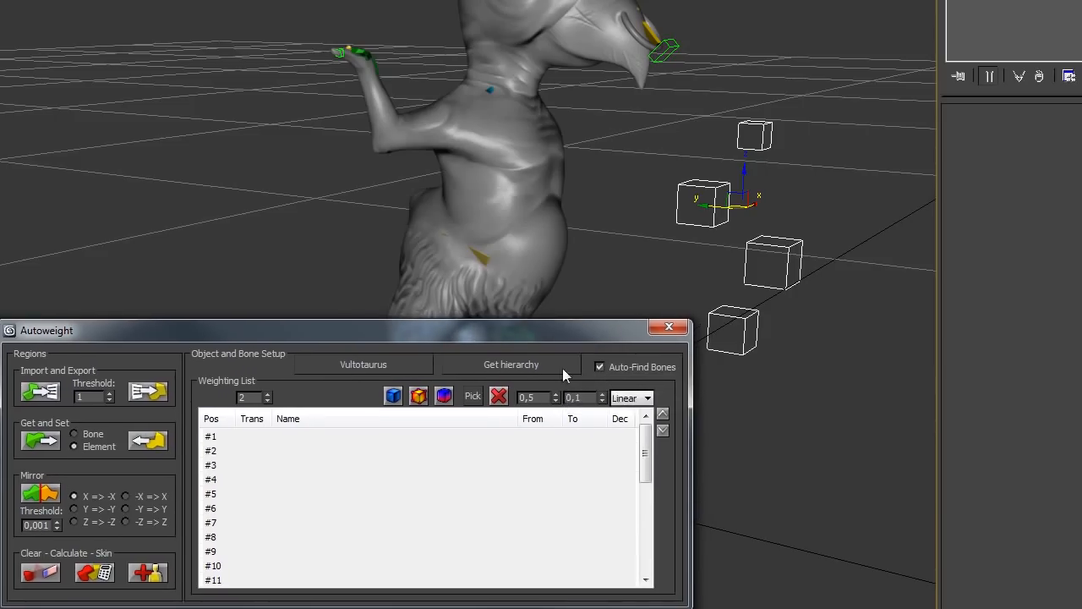
{"action": "left_click", "coordinate": [766, 312]}
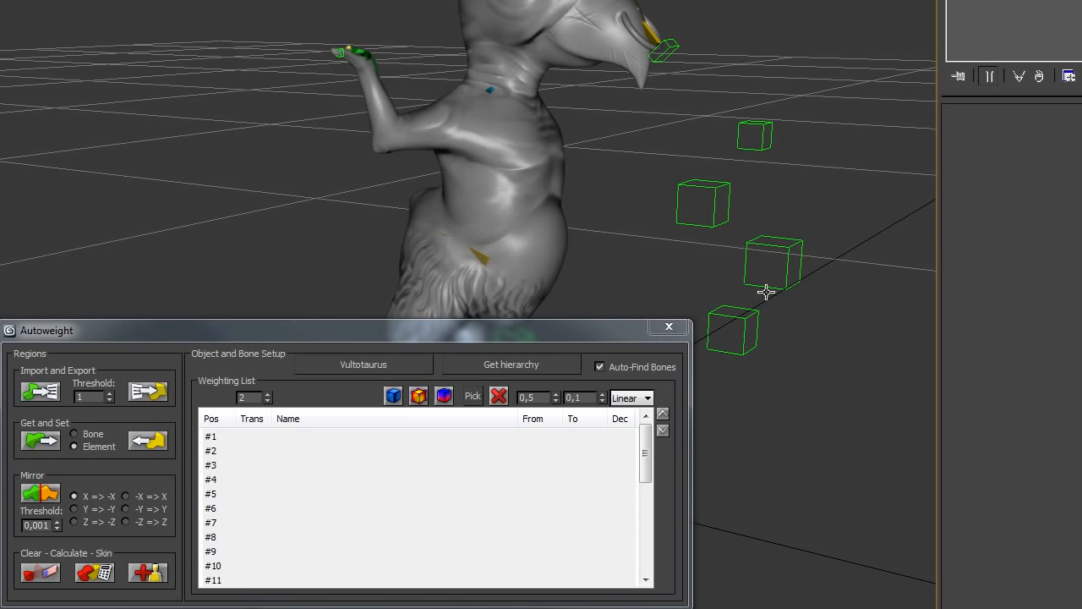
- Set Dummy001 as the hierarchy root and calculate the weighting list from it
{"action": "left_click", "coordinate": [533, 370]}
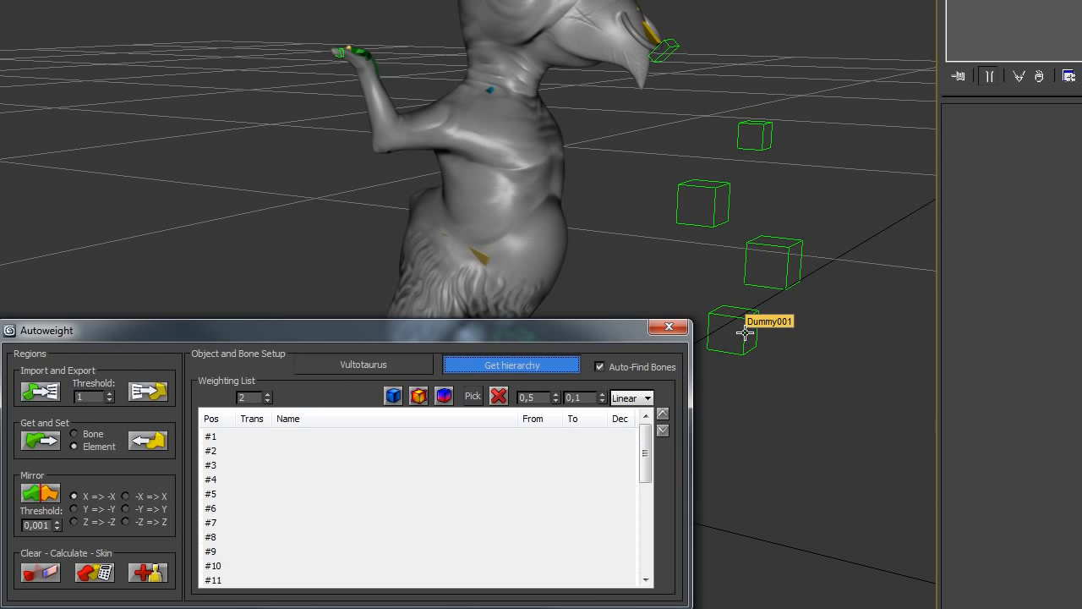
{"action": "left_click", "coordinate": [745, 339]}
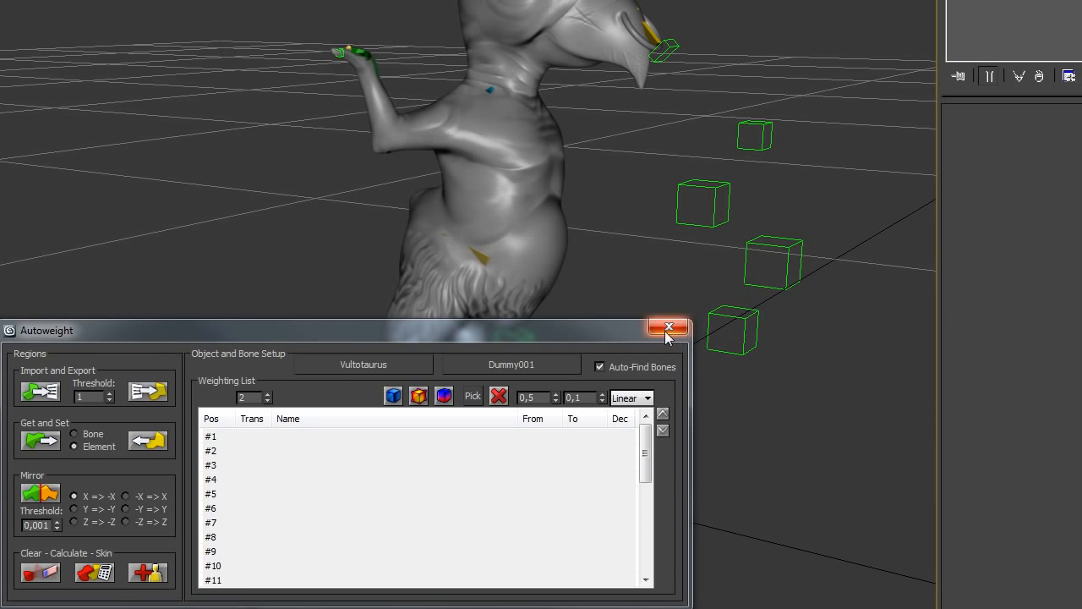
{"action": "left_click", "coordinate": [95, 575]}
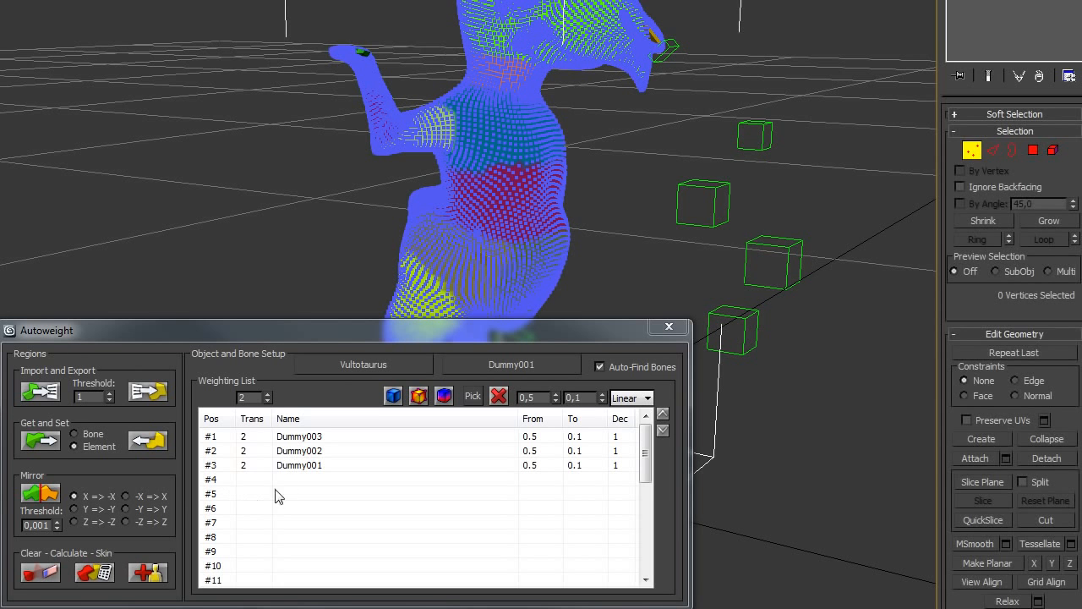
- Examine the mesh regions assigned to Dummy003, Dummy002 and Dummy001
{"action": "left_click", "coordinate": [355, 437]}
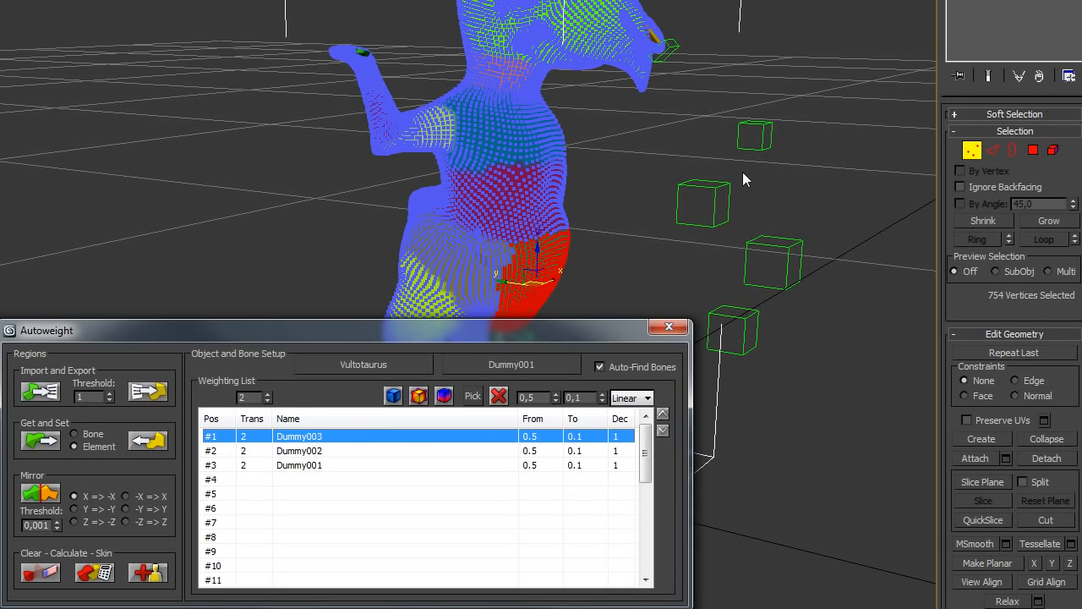
{"action": "left_click", "coordinate": [353, 451]}
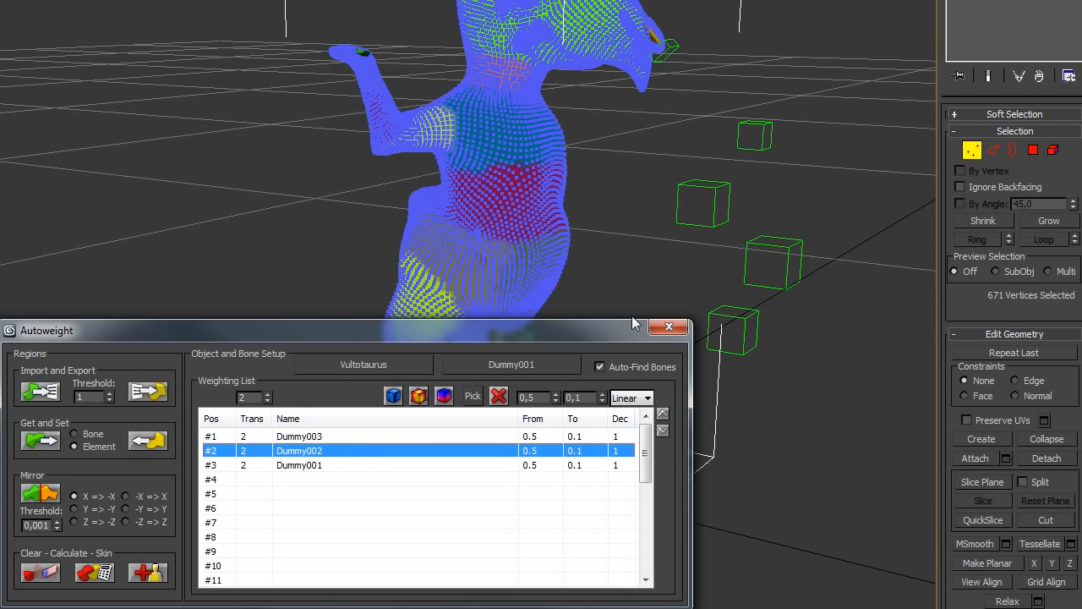
{"action": "left_click_drag", "start_coordinate": [587, 331], "coordinate": [550, 326]}
{"action": "left_click", "coordinate": [346, 528]}
{"action": "mouse_move", "coordinate": [795, 282]}
{"action": "middle_mouse_down"}
{"action": "mouse_move", "coordinate": [771, 283]}
{"action": "mouse_move", "coordinate": [798, 280]}
{"action": "mouse_move", "coordinate": [795, 268]}
{"action": "middle_mouse_up"}
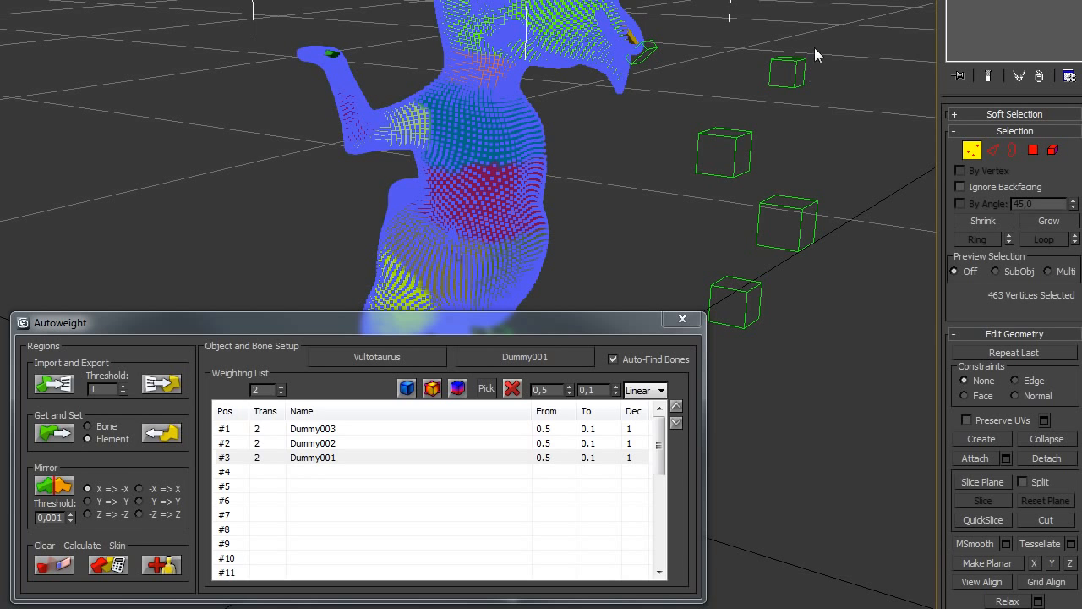
- Leave vertex editing and test the dummy hierarchy by raising the second-highest dummy slightly and selecting the topmost one
{"action": "left_click", "coordinate": [974, 150]}
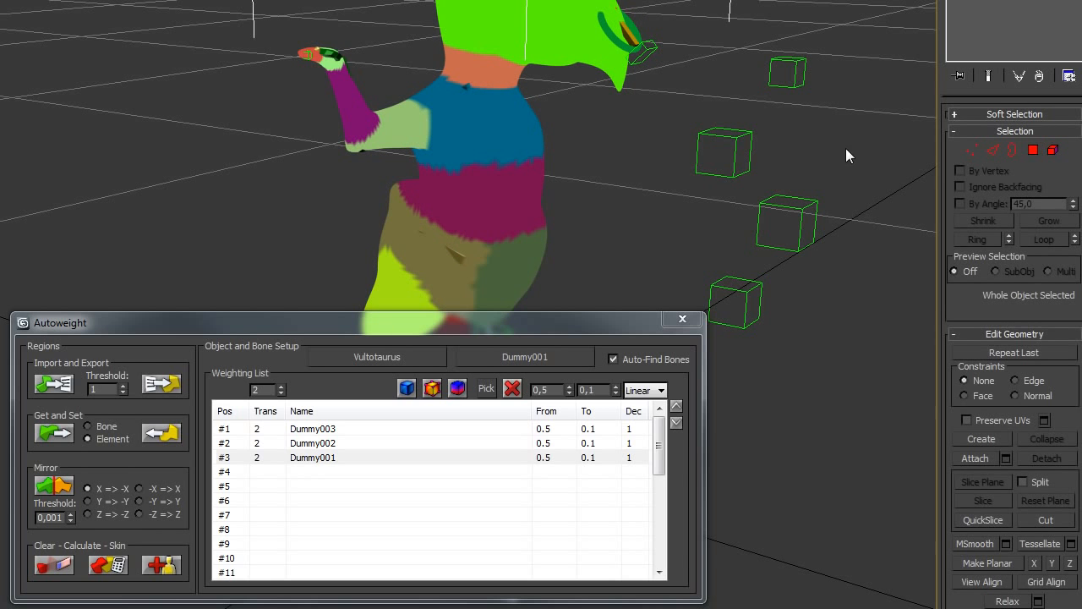
{"action": "left_click", "coordinate": [788, 80]}
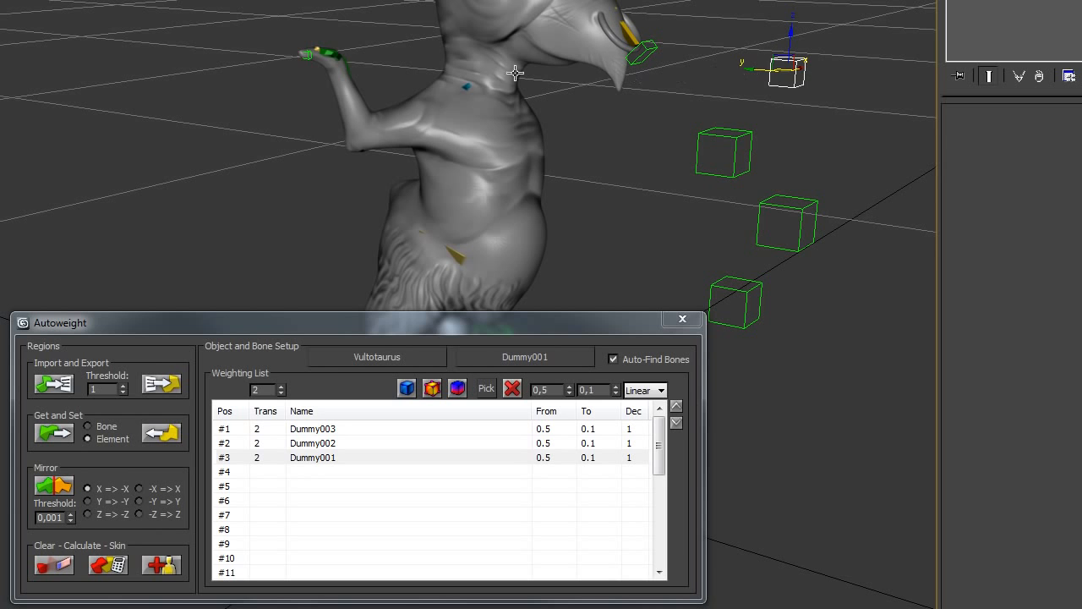
{"action": "middle_click_drag", "start_coordinate": [593, 0], "coordinate": [593, 7]}
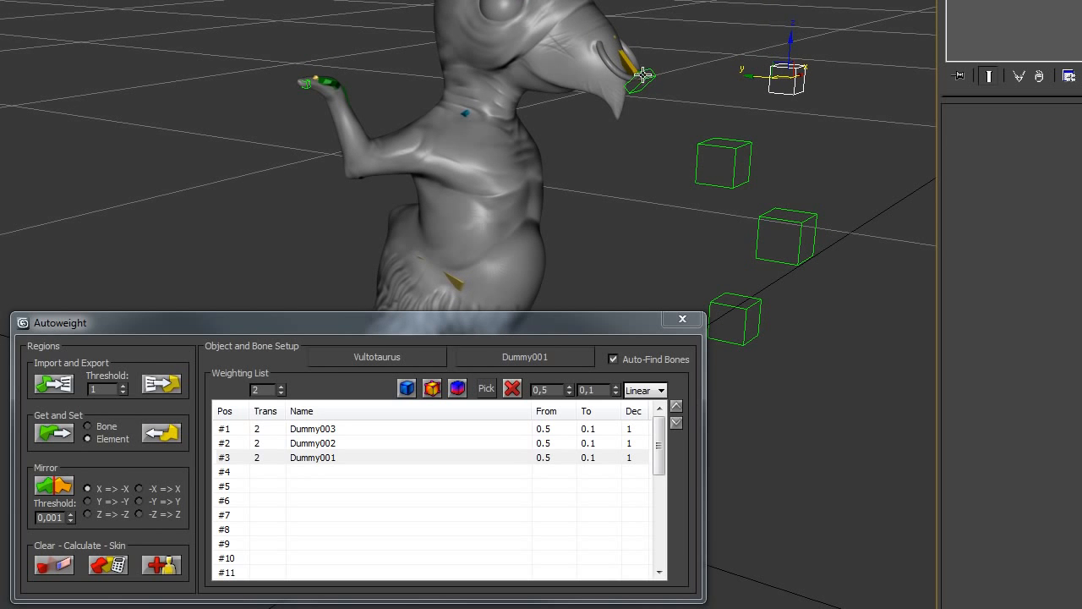
{"action": "left_click", "coordinate": [815, 104]}
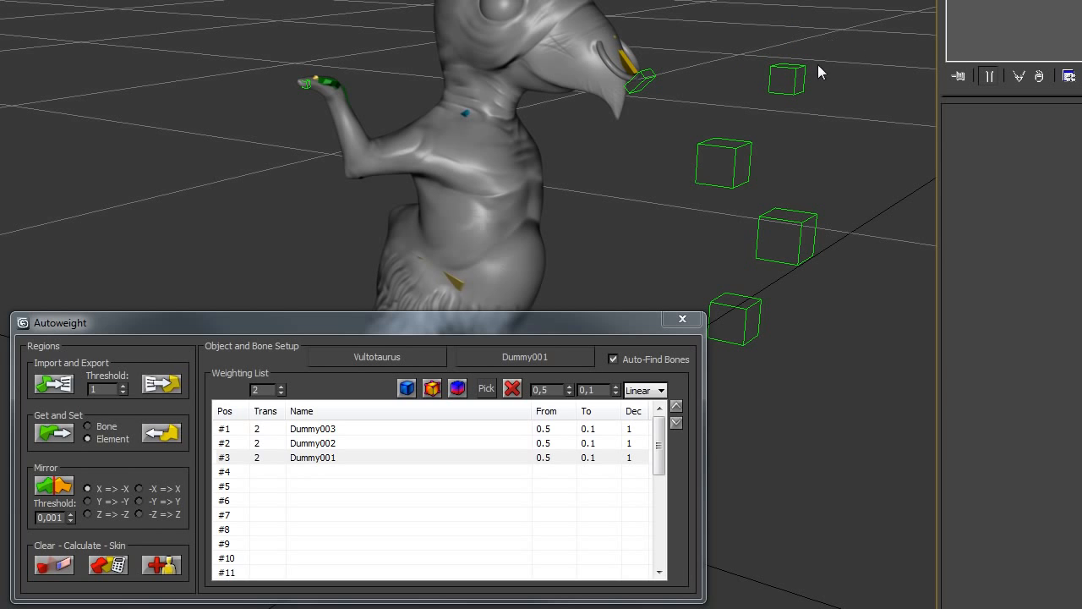
{"action": "left_click", "coordinate": [718, 152]}
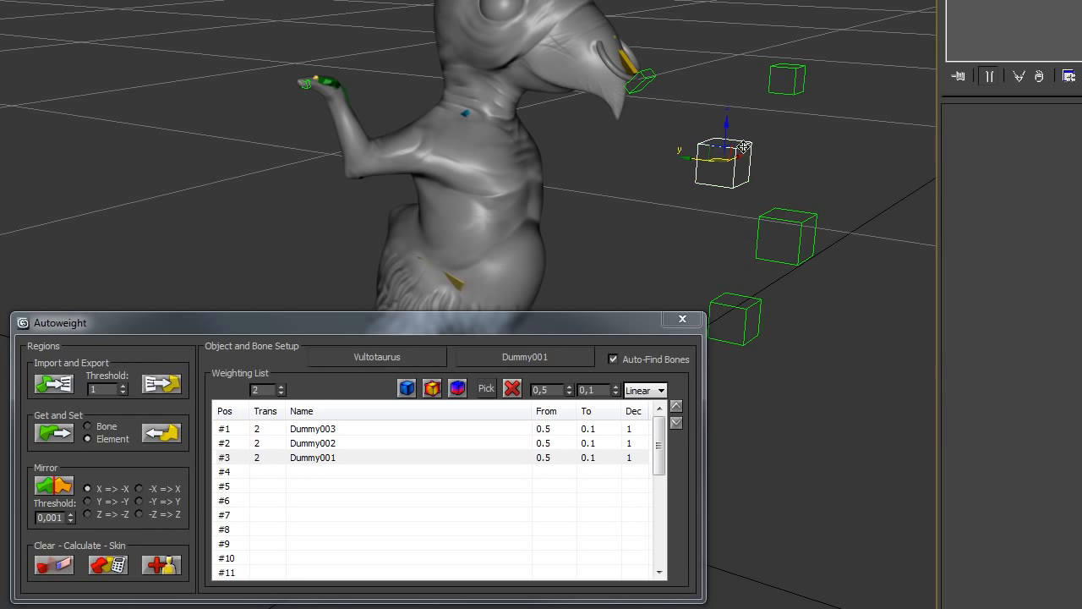
{"action": "left_click_drag", "start_coordinate": [716, 148], "coordinate": [720, 134]}
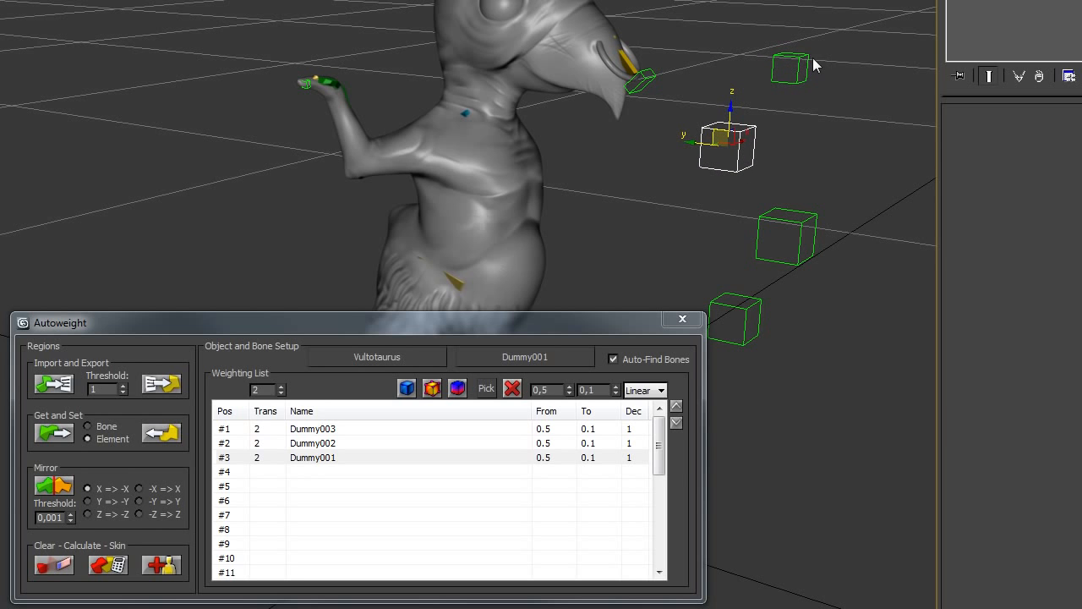
{"action": "left_click_drag", "start_coordinate": [779, 81], "coordinate": [781, 82]}
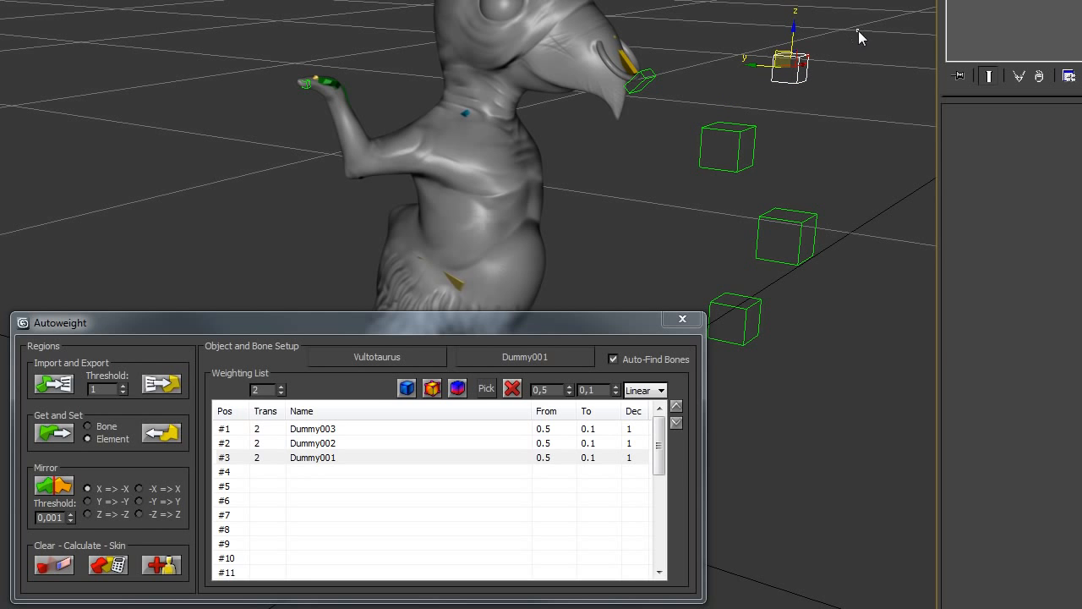
- Delete the four dummies beside the character and clear the picked hierarchy root
{"action": "left_click_drag", "start_coordinate": [710, 360], "coordinate": [710, 361]}
{"action": "key", "text": "Delete"}
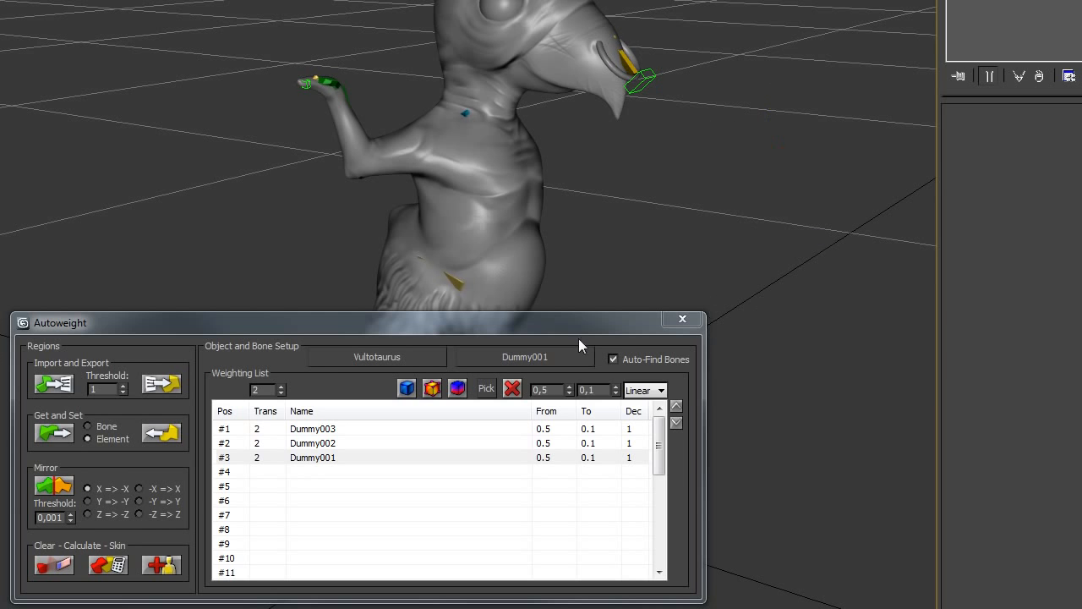
{"action": "left_click", "coordinate": [528, 359]}
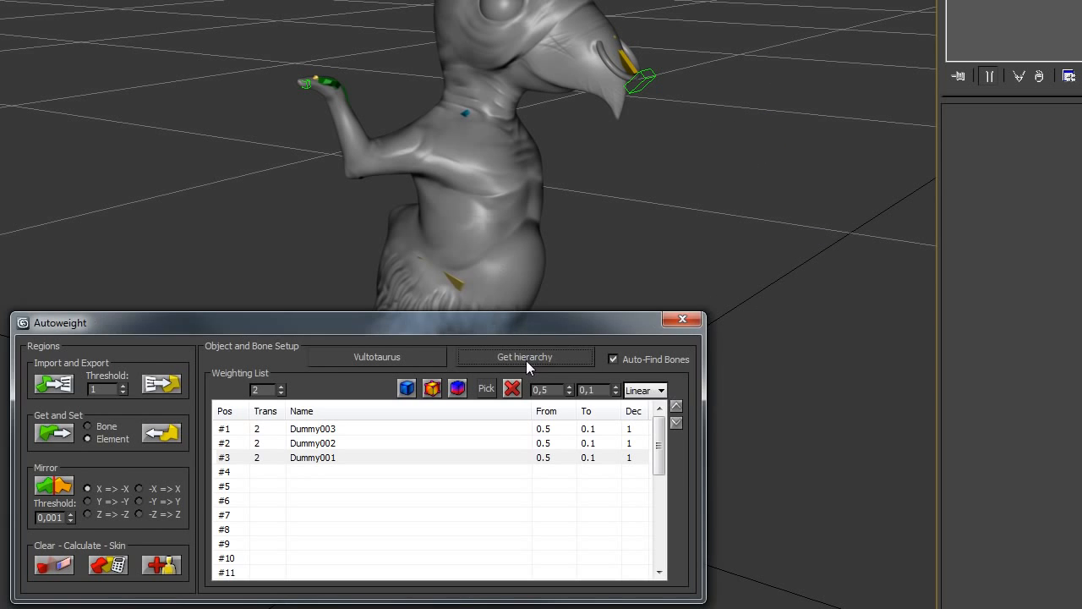
- Select the weighting list entries from Bip001 R Thigh to Bip001 L Calf and move them up three positions
{"action": "left_click_drag", "start_coordinate": [607, 321], "coordinate": [608, 320]}
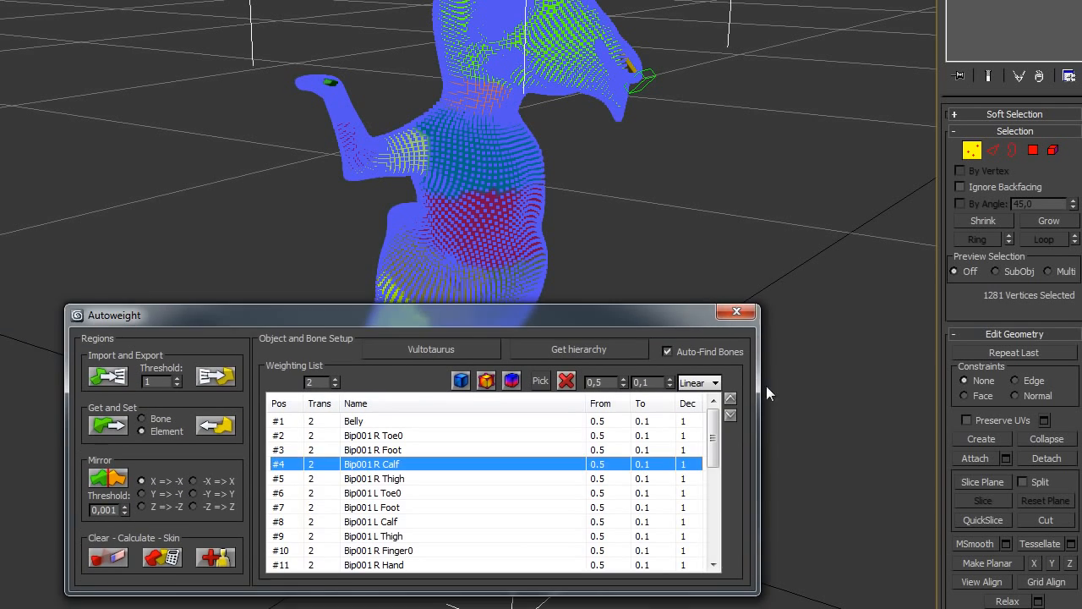
{"action": "left_click", "coordinate": [765, 400]}
{"action": "left_click", "coordinate": [628, 318]}
{"action": "left_click_drag", "start_coordinate": [628, 317], "coordinate": [577, 330]}
{"action": "middle_click_drag", "start_coordinate": [516, 300], "coordinate": [754, 300]}
{"action": "left_click", "coordinate": [382, 479]}
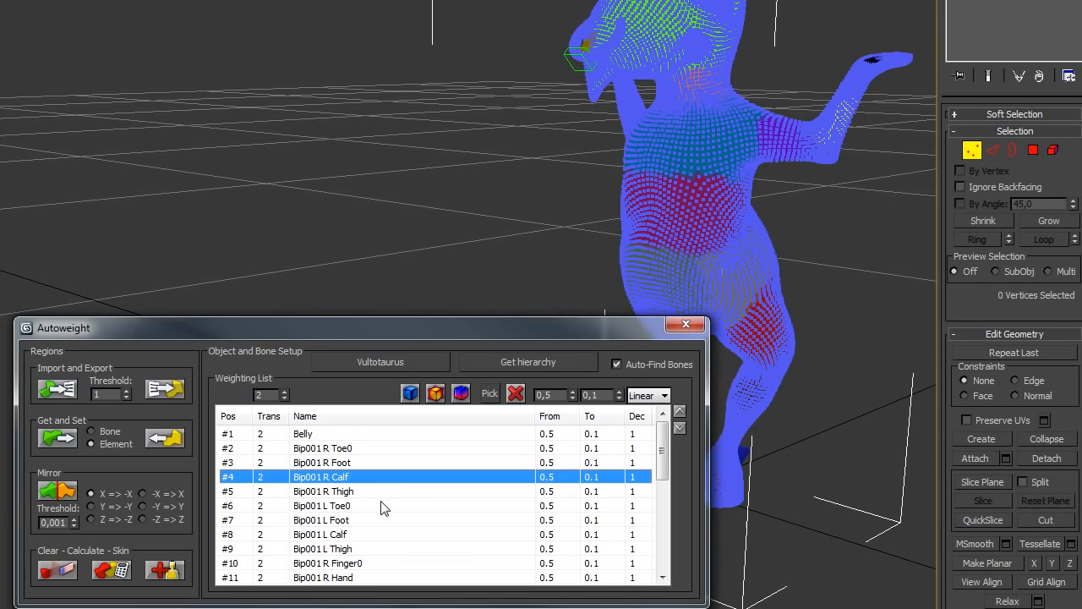
{"action": "left_click", "coordinate": [380, 496]}
{"action": "left_click", "coordinate": [376, 509], "text": "ctrl"}
{"action": "left_click", "coordinate": [367, 524], "text": "ctrl"}
{"action": "left_click", "coordinate": [374, 536], "text": "ctrl"}
{"action": "middle_click_drag", "start_coordinate": [822, 370], "coordinate": [832, 360]}
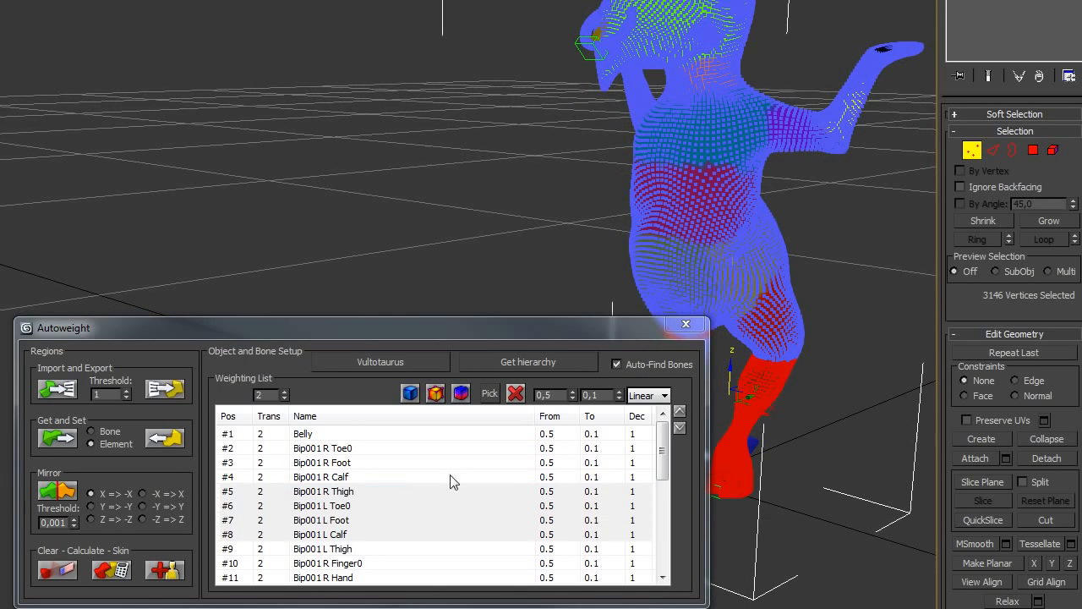
{"action": "left_click", "coordinate": [680, 411]}
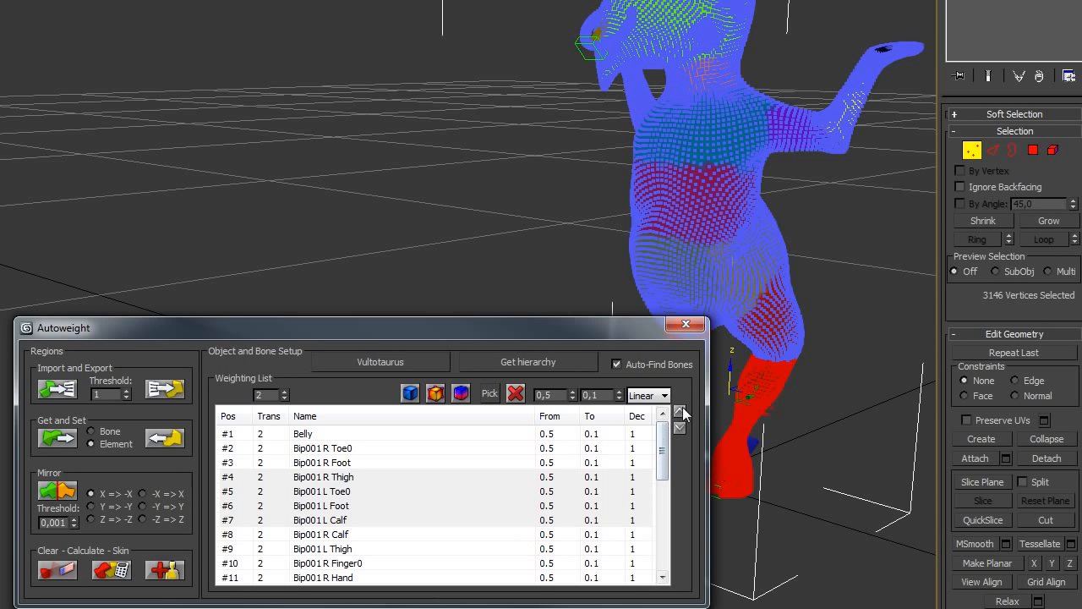
{"action": "left_click", "coordinate": [680, 412]}
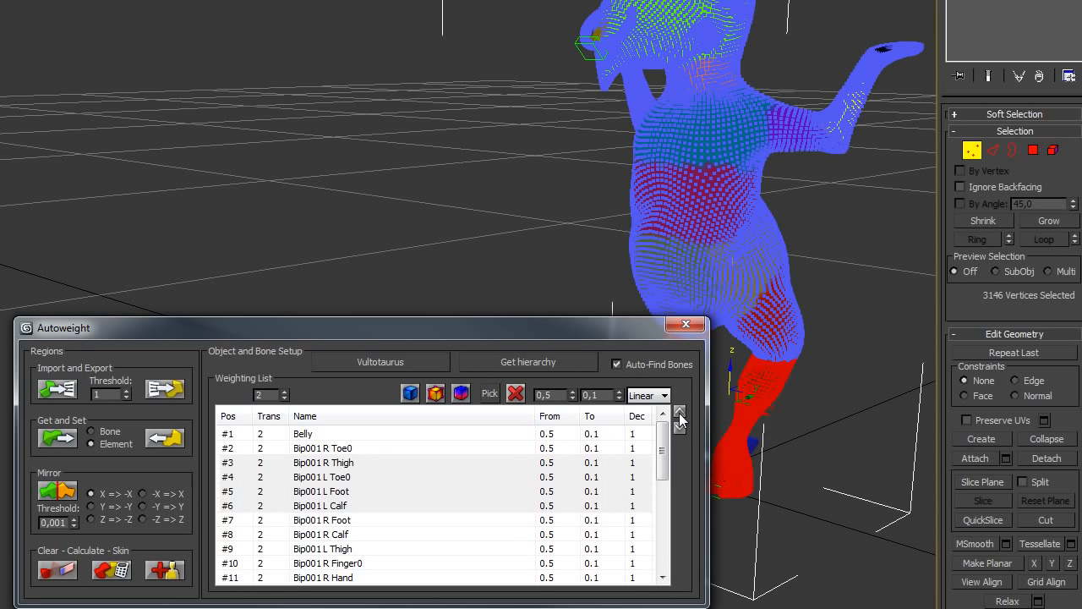
{"action": "left_click", "coordinate": [679, 412]}
- Clear the first five weighting list entries and try selecting ranges of the remaining bones, from Bip001 R Toe0 to Bip001 L Thigh
{"action": "left_click", "coordinate": [514, 394]}
{"action": "left_click", "coordinate": [427, 506]}
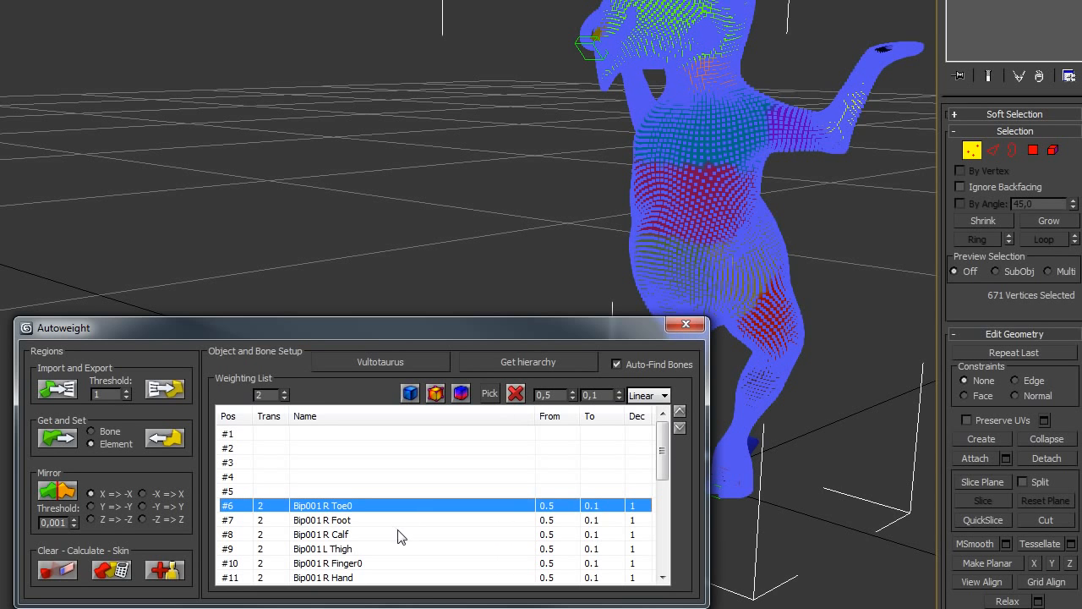
{"action": "left_click", "coordinate": [398, 535], "text": "shift"}
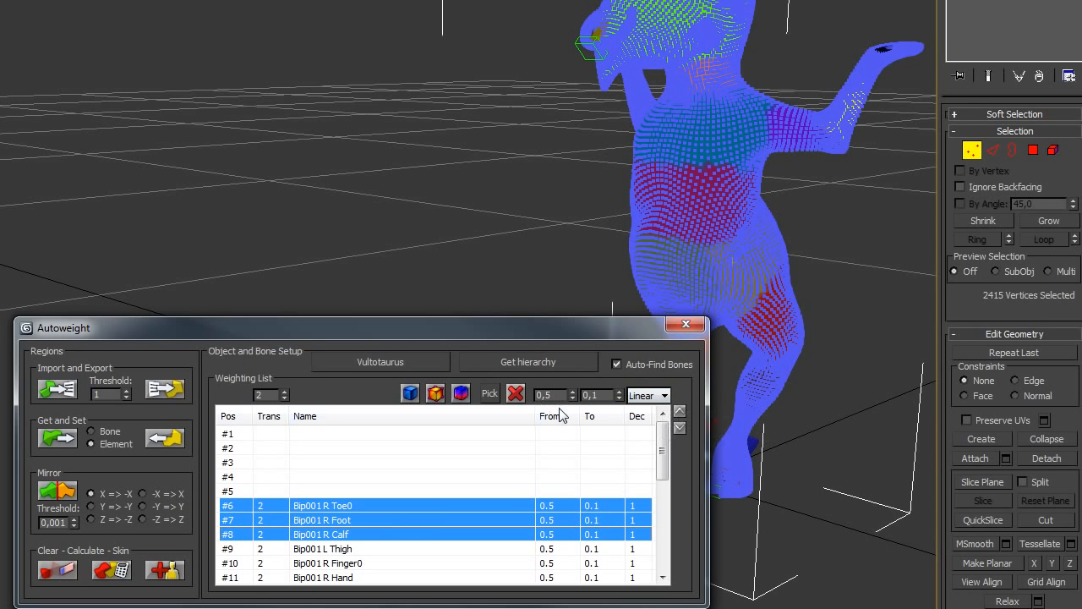
{"action": "left_click", "coordinate": [541, 548]}
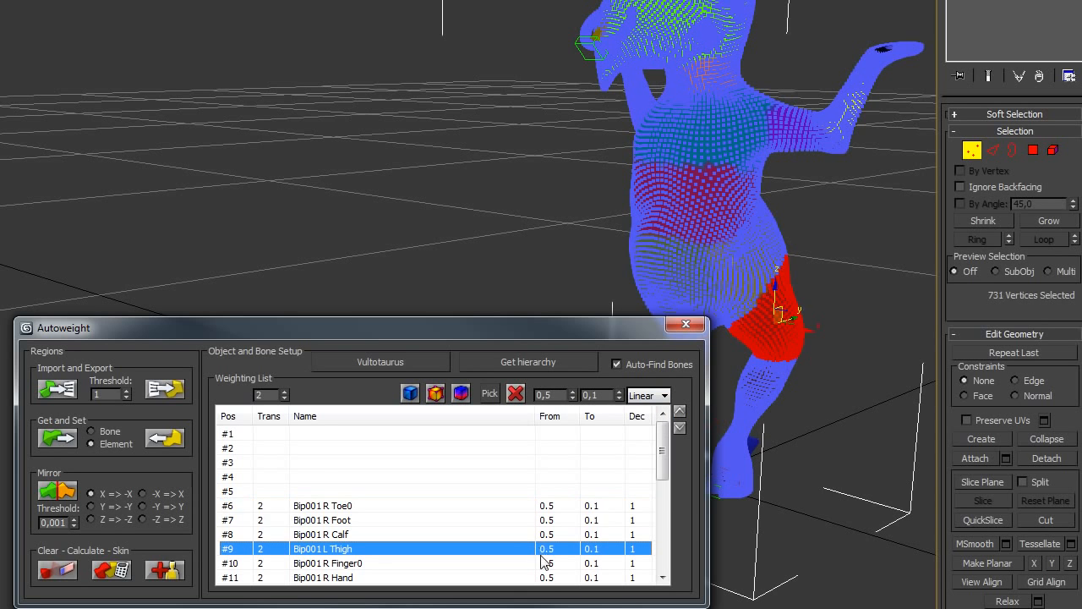
{"action": "left_click", "coordinate": [575, 491], "text": "shift"}
{"action": "left_click", "coordinate": [573, 391]}
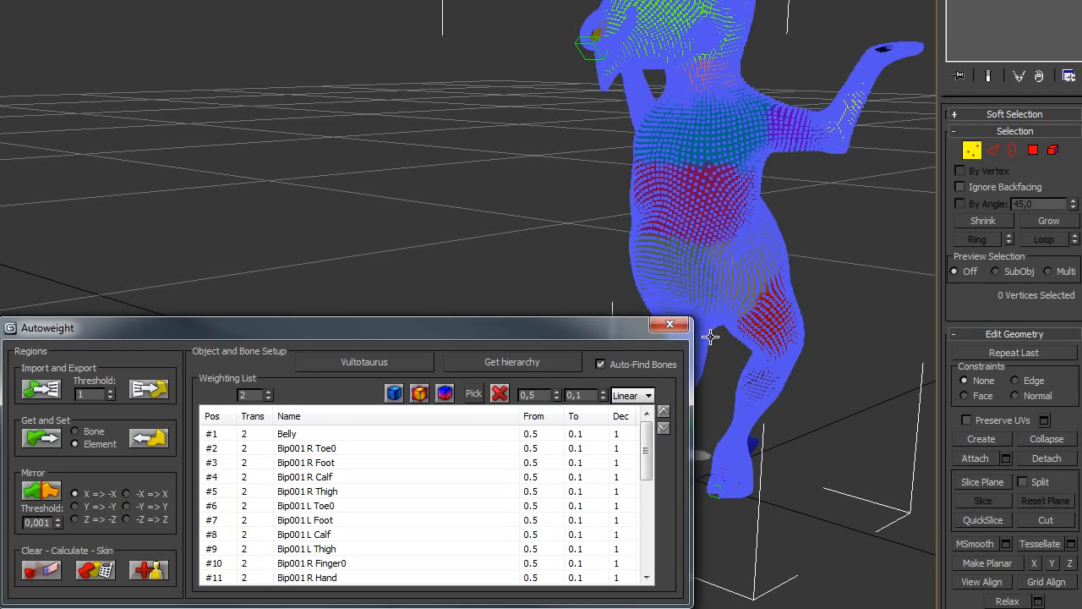
- Set the transition size of all entries in the weighting list to 6
{"action": "left_click", "coordinate": [268, 391]}
{"action": "left_click", "coordinate": [268, 392]}
{"action": "left_click", "coordinate": [268, 391]}
{"action": "left_click", "coordinate": [268, 391]}
{"action": "scroll", "coordinate": [256, 414], "scroll_direction": "down", "scroll_amount": 5}
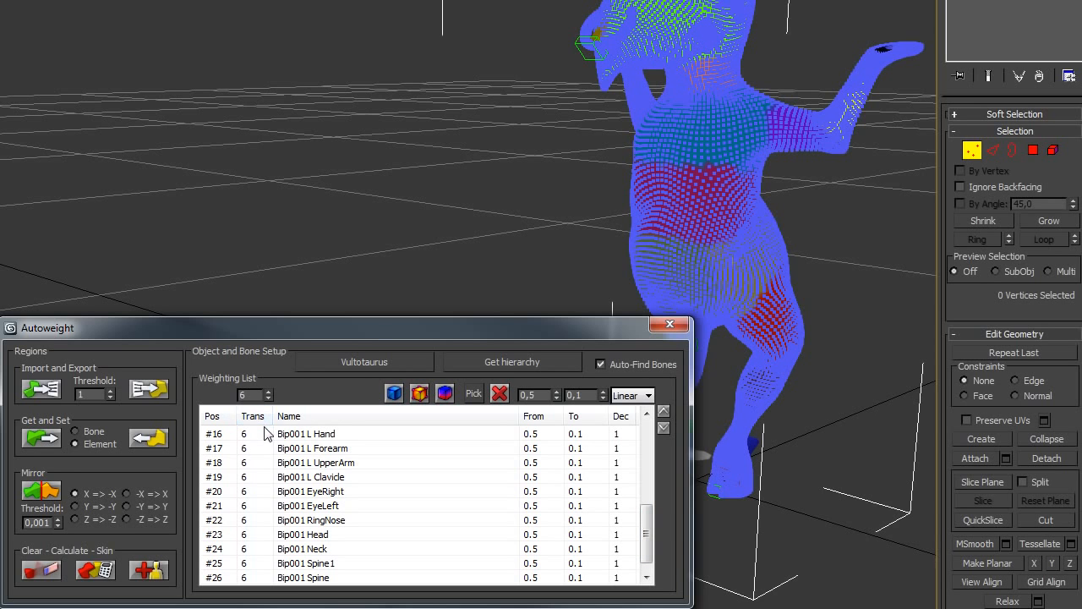
{"action": "scroll", "coordinate": [646, 532], "scroll_direction": "down", "scroll_amount": 1}
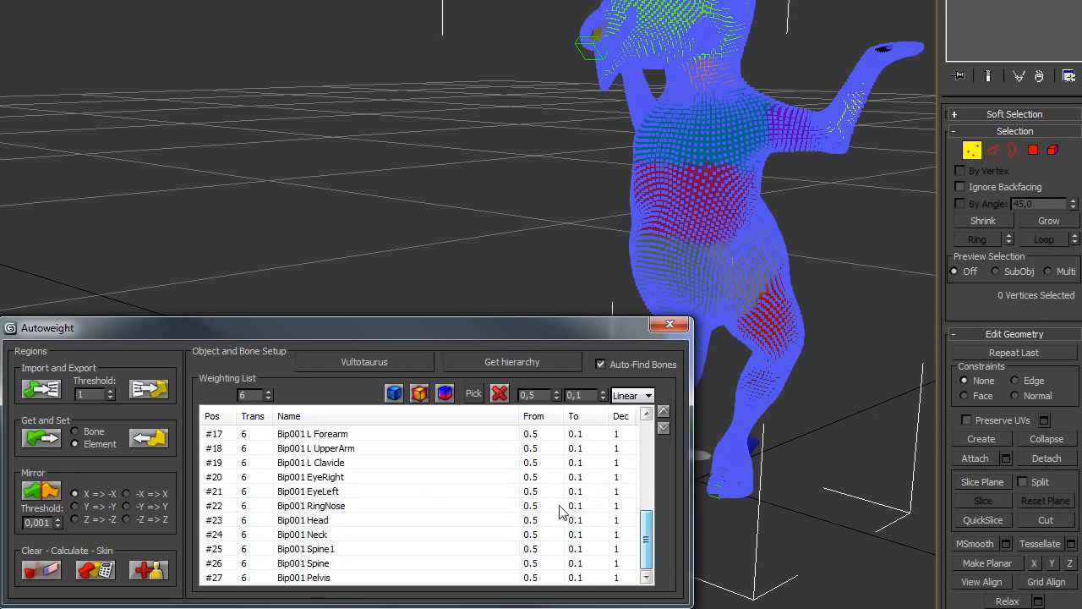
{"action": "left_click_drag", "start_coordinate": [648, 537], "coordinate": [647, 444]}
- Set the transition size of Bip001 R Thigh and Bip001 L Calf to 3
{"action": "left_click", "coordinate": [347, 435]}
{"action": "left_click", "coordinate": [340, 479]}
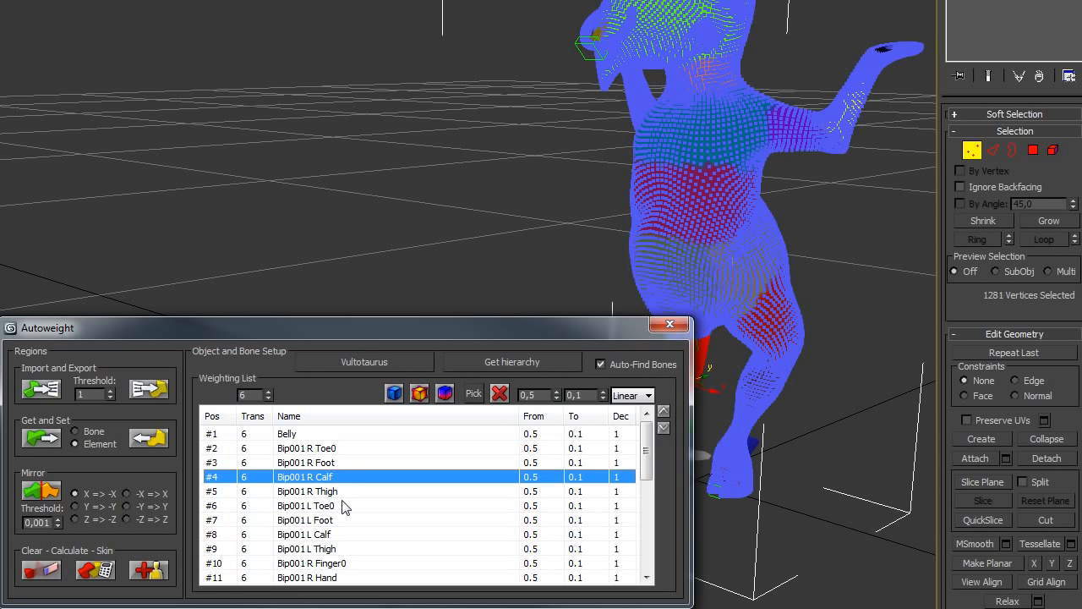
{"action": "middle_click_drag", "start_coordinate": [781, 337], "coordinate": [924, 328], "text": "alt"}
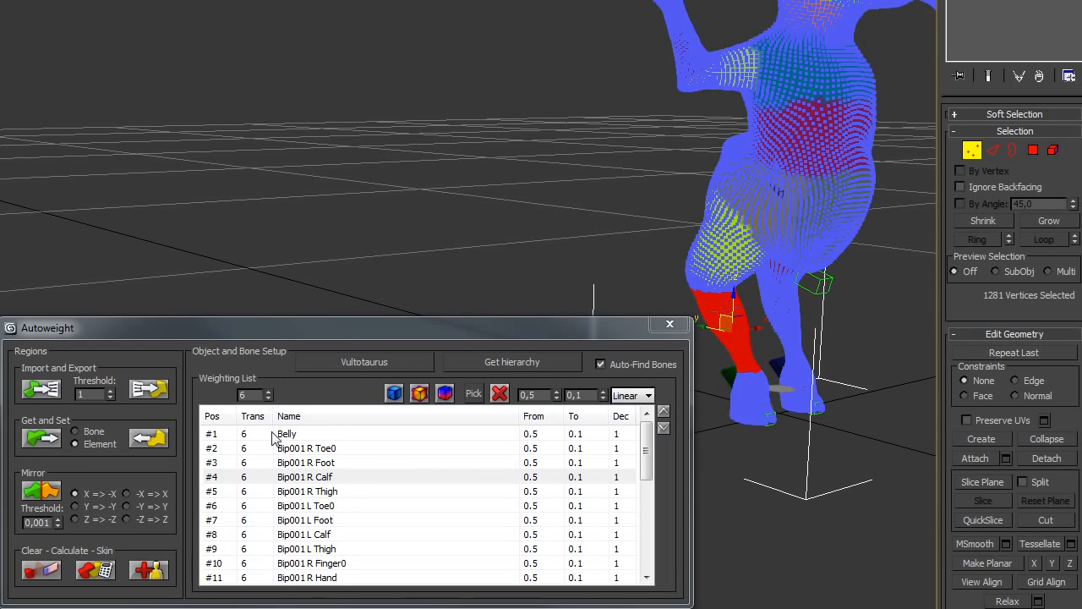
{"action": "left_click", "coordinate": [308, 493], "text": "ctrl"}
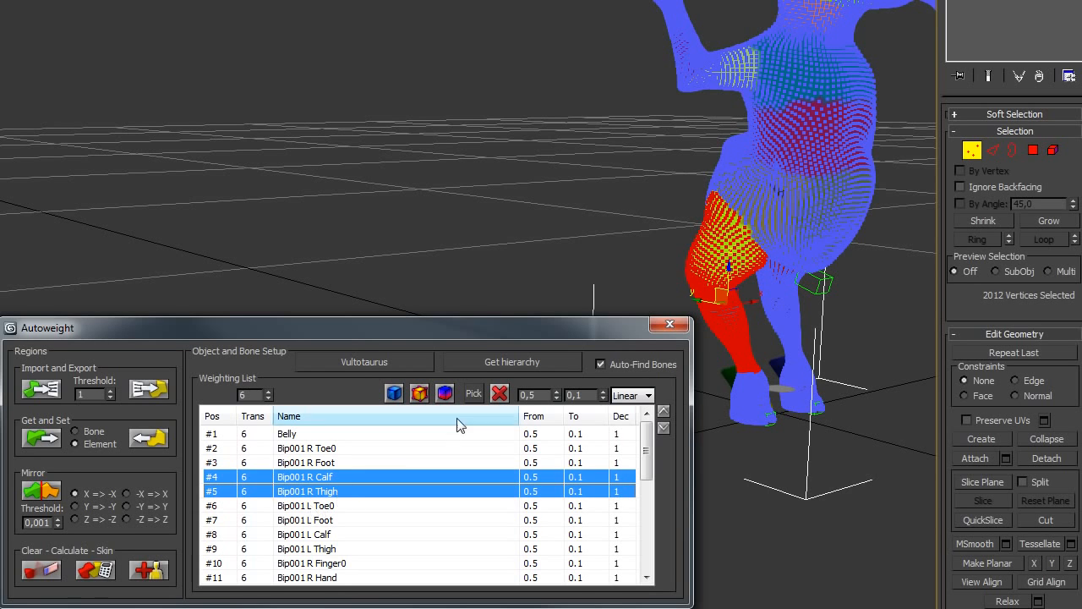
{"action": "left_click", "coordinate": [340, 491]}
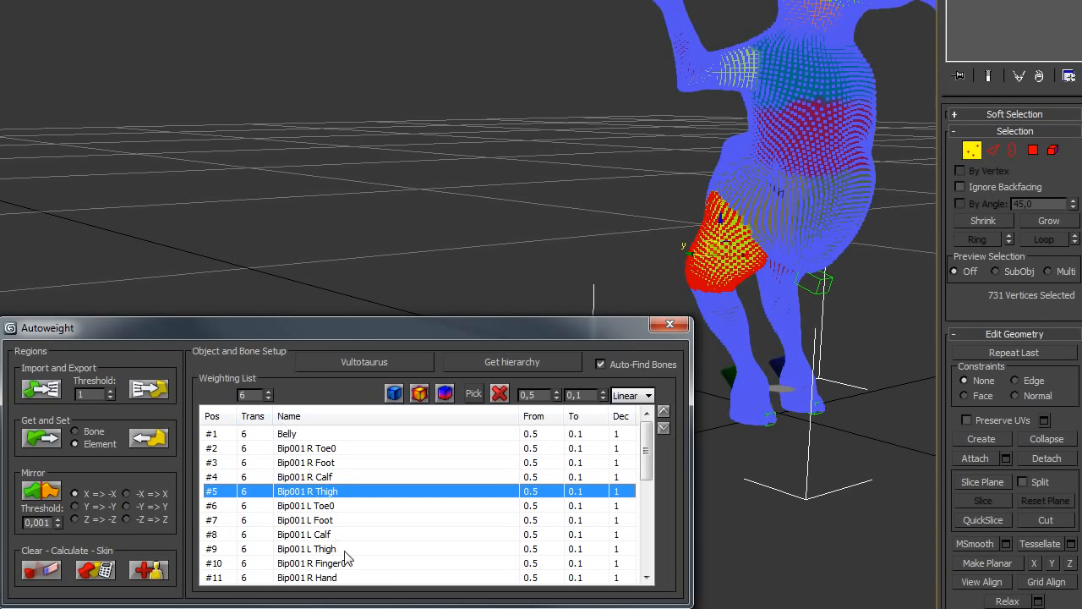
{"action": "left_click", "coordinate": [321, 534], "text": "ctrl"}
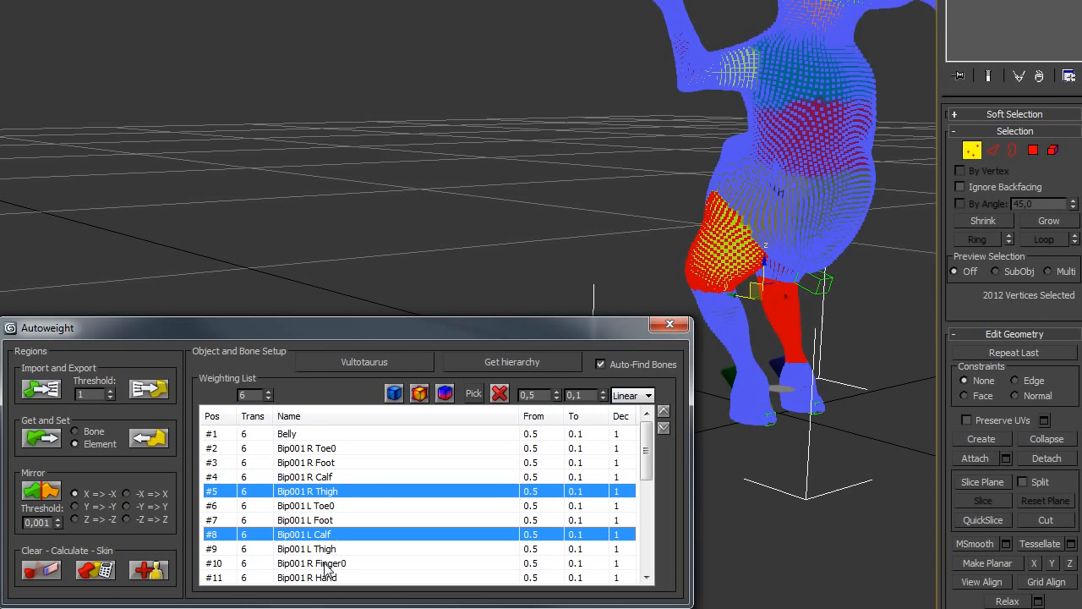
{"action": "left_click", "coordinate": [268, 398]}
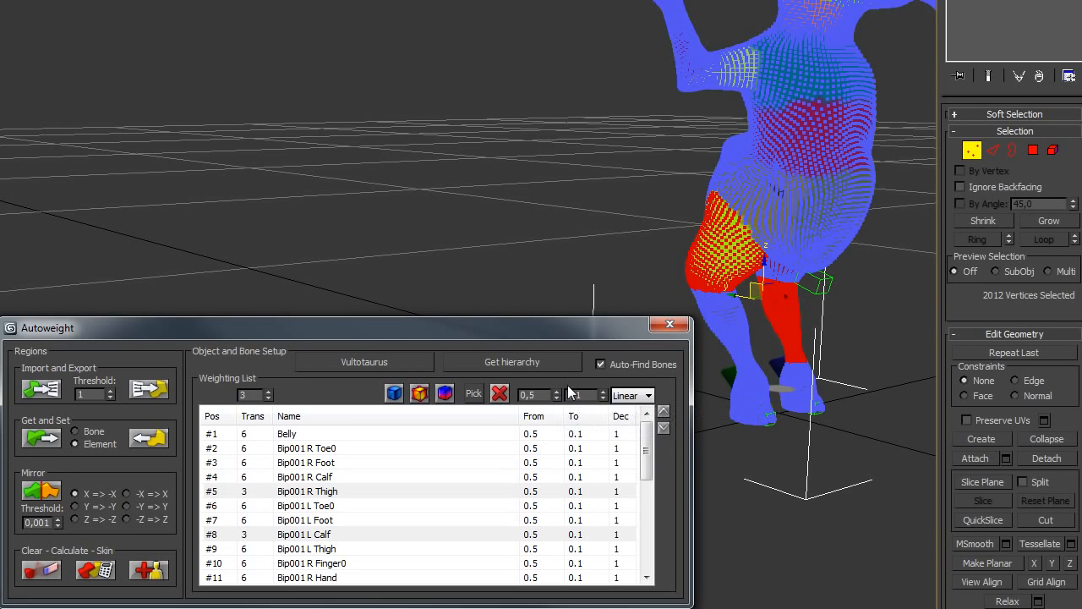
- Check which weighting equation types are available for the selected regions
{"action": "left_click", "coordinate": [648, 397]}
{"action": "left_click", "coordinate": [653, 395]}
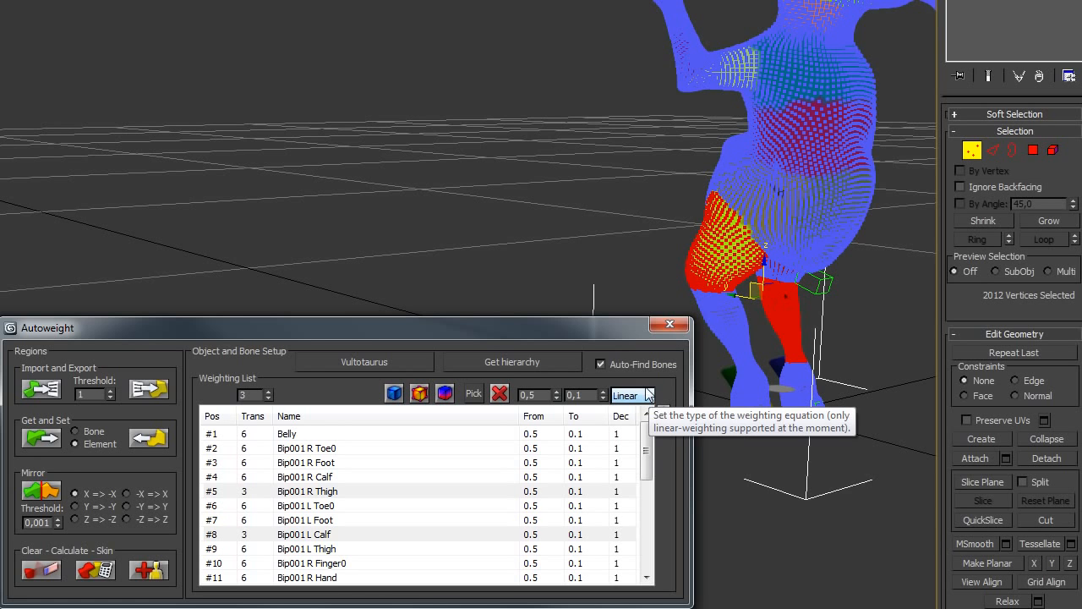
{"action": "left_click", "coordinate": [648, 396]}
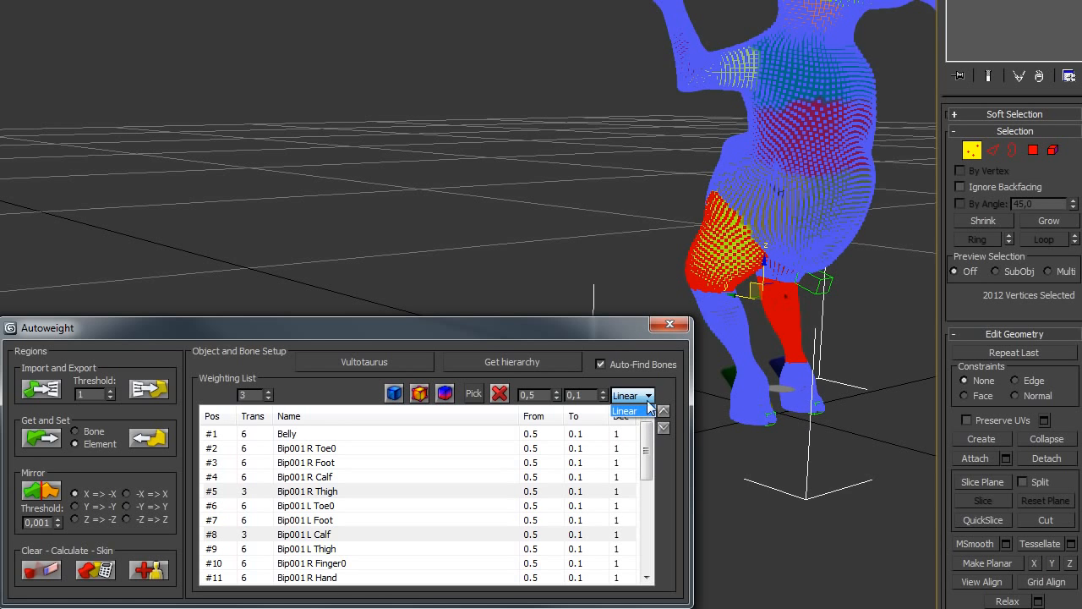
{"action": "left_click", "coordinate": [666, 386]}
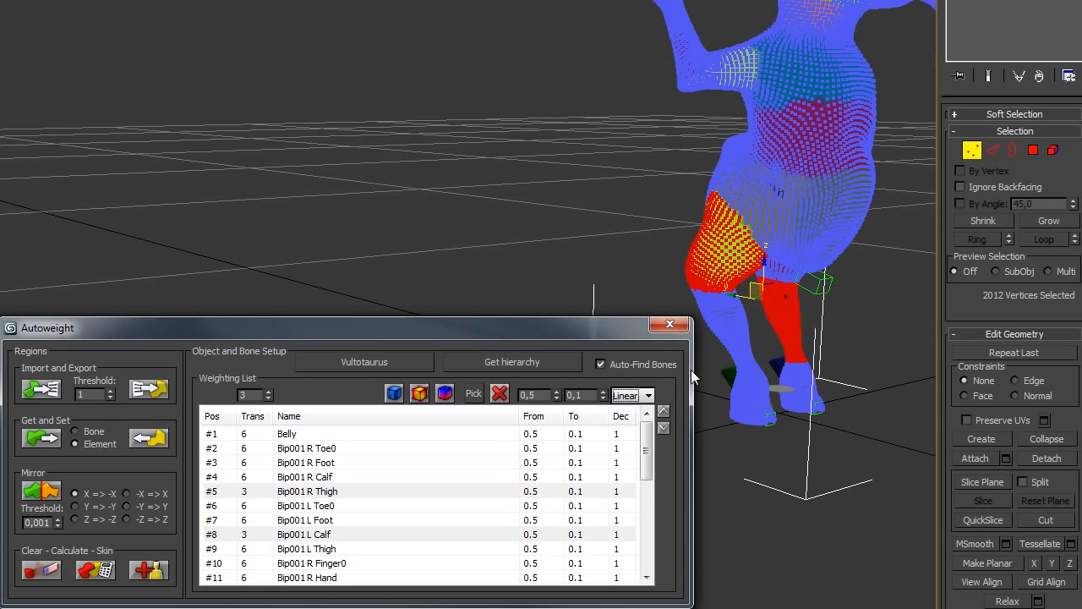
{"action": "left_click", "coordinate": [650, 397]}
{"action": "left_click", "coordinate": [667, 394]}
- Switch the mesh display to the weight gradient mode and inspect the transitions around both legs
{"action": "left_click_drag", "start_coordinate": [251, 394], "coordinate": [223, 401]}
{"action": "scroll", "coordinate": [847, 355], "scroll_direction": "up", "scroll_amount": 2}
{"action": "middle_click_drag", "start_coordinate": [850, 353], "coordinate": [833, 326], "text": "alt"}
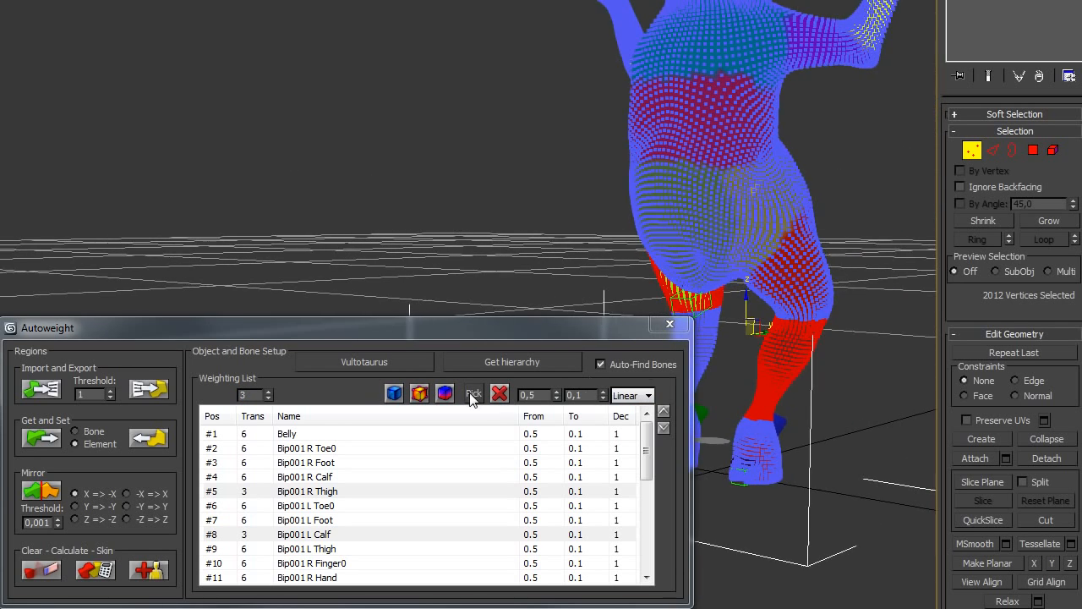
{"action": "left_click", "coordinate": [445, 395]}
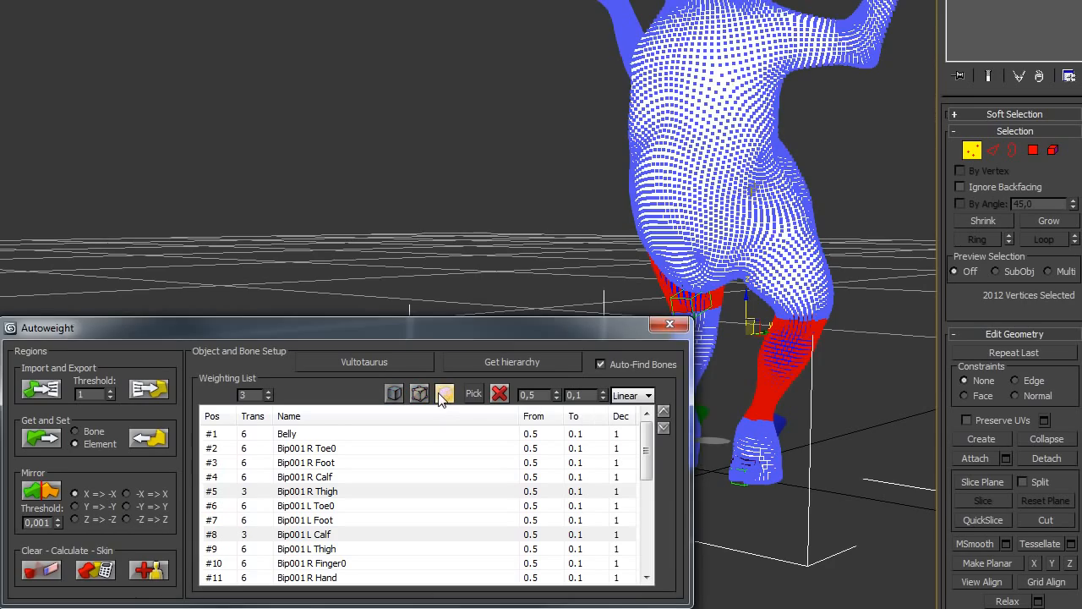
{"action": "middle_click_drag", "start_coordinate": [815, 327], "coordinate": [969, 323], "text": "alt"}
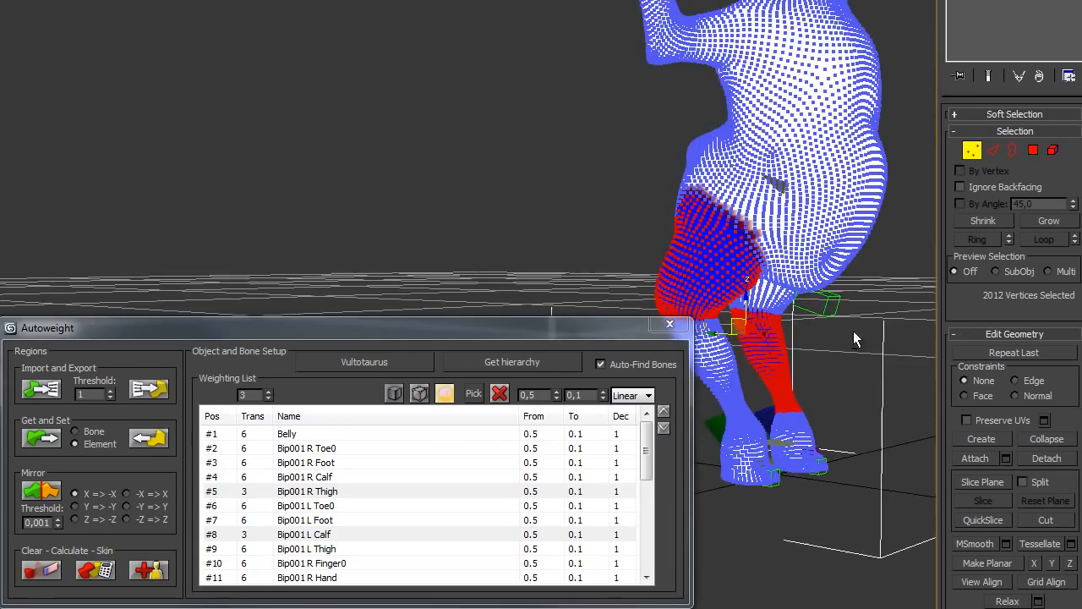
{"action": "middle_click_drag", "start_coordinate": [854, 334], "coordinate": [739, 370], "text": "alt"}
{"action": "middle_click_drag", "start_coordinate": [863, 283], "coordinate": [842, 289], "text": "alt"}
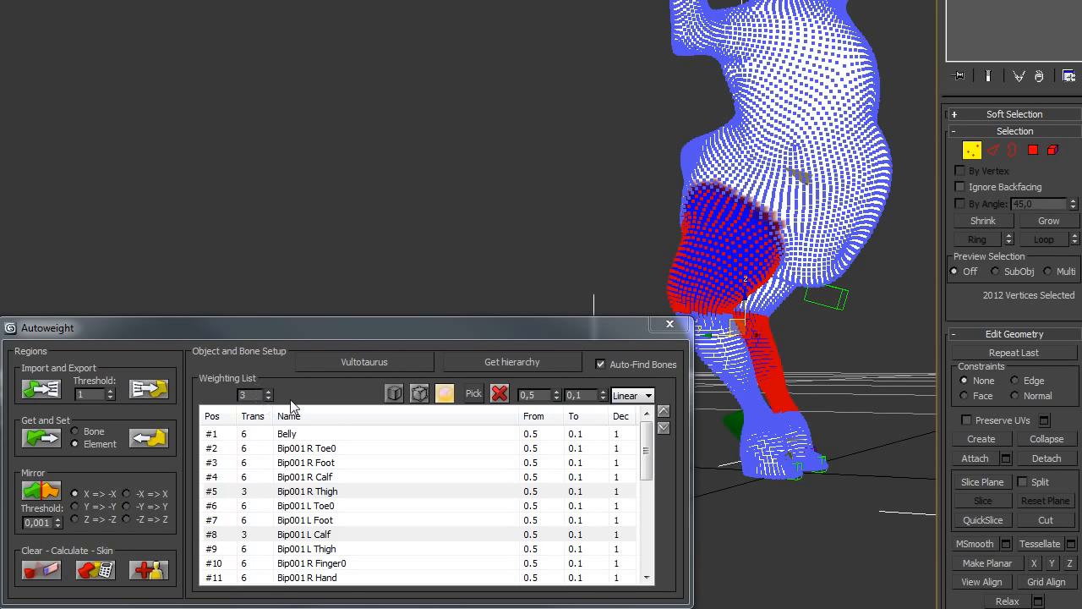
- Set the transition size of Bip001 R Thigh and Bip001 L Calf to 4 and clear their vertex selection on the mesh
{"action": "scroll", "coordinate": [288, 401], "scroll_direction": "down", "scroll_amount": 1}
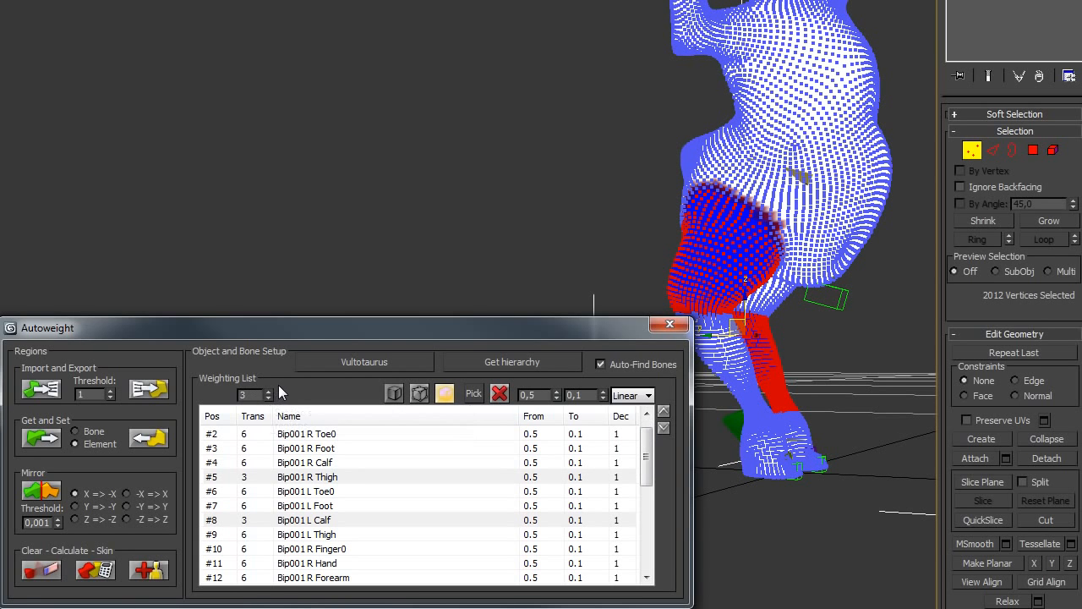
{"action": "left_click", "coordinate": [268, 392]}
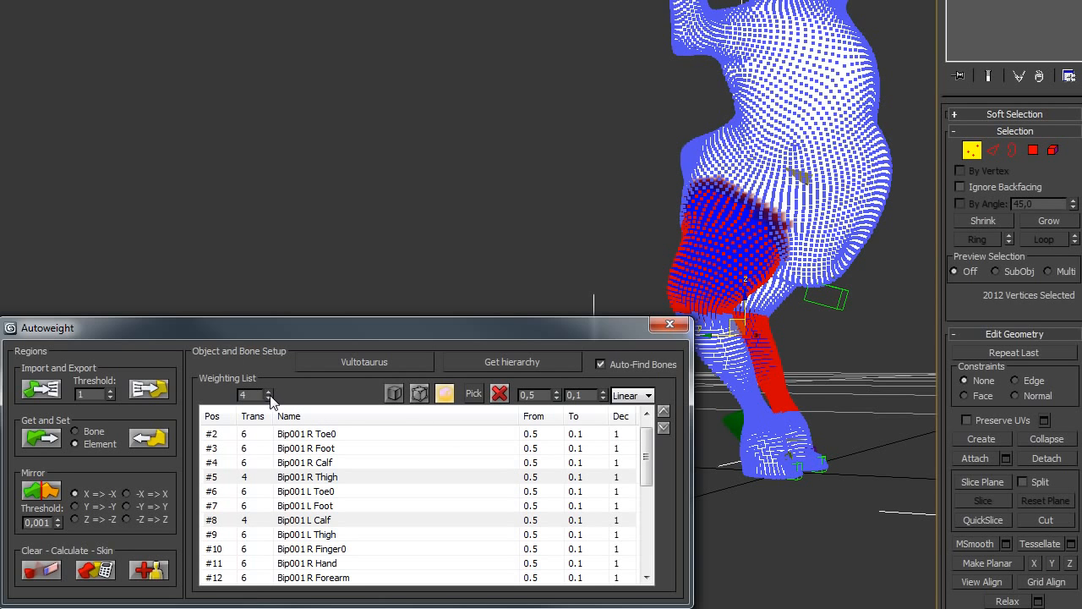
{"action": "left_click", "coordinate": [578, 252]}
{"action": "left_click", "coordinate": [807, 222]}
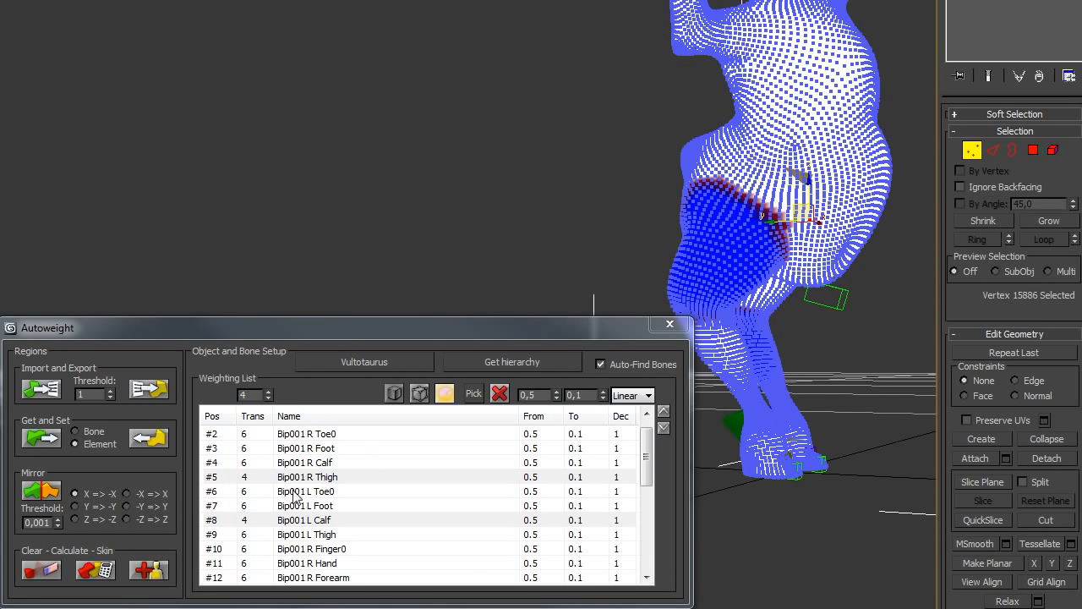
- Examine the mesh regions and weight display of Bip001 R Foot and Bip001 R Calf
{"action": "left_click", "coordinate": [330, 449]}
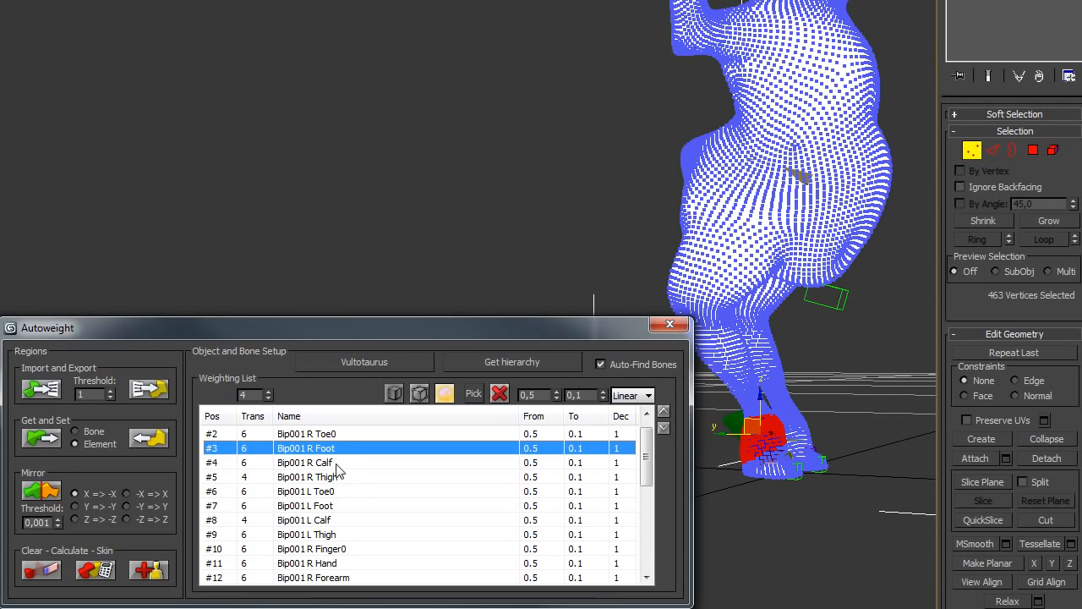
{"action": "left_click", "coordinate": [337, 465]}
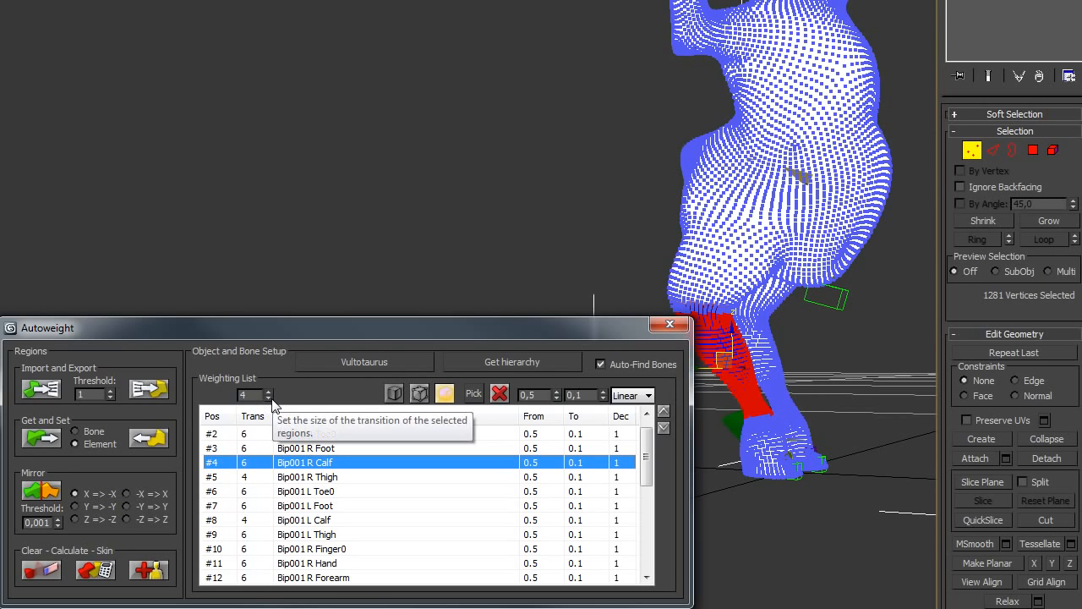
{"action": "middle_click_drag", "start_coordinate": [826, 299], "coordinate": [800, 356], "text": "alt"}
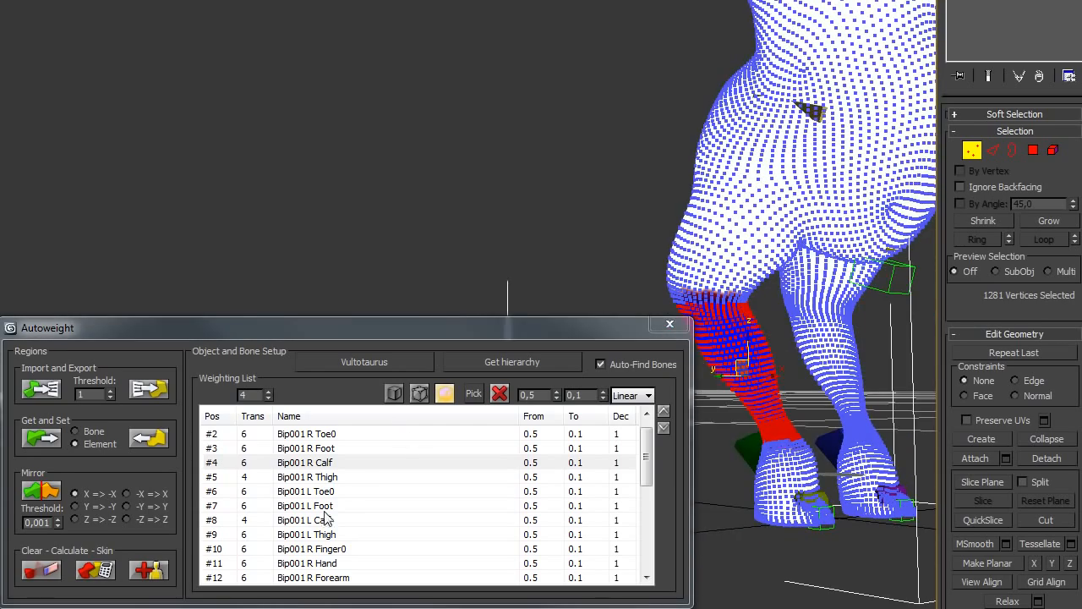
- Set the transition size of Bip001 L Calf and Bip001 R Thigh to 7 and inspect the wider weight falloff
{"action": "left_click", "coordinate": [285, 519]}
{"action": "left_click", "coordinate": [279, 477], "text": "ctrl"}
{"action": "left_click", "coordinate": [269, 397]}
{"action": "left_click", "coordinate": [269, 391]}
{"action": "mouse_move", "coordinate": [270, 392]}
{"action": "left_mouse_down"}
{"action": "mouse_move", "coordinate": [276, 375]}
{"action": "mouse_move", "coordinate": [276, 384]}
{"action": "left_mouse_up"}
{"action": "middle_click_drag", "start_coordinate": [795, 254], "coordinate": [820, 251], "text": "alt"}
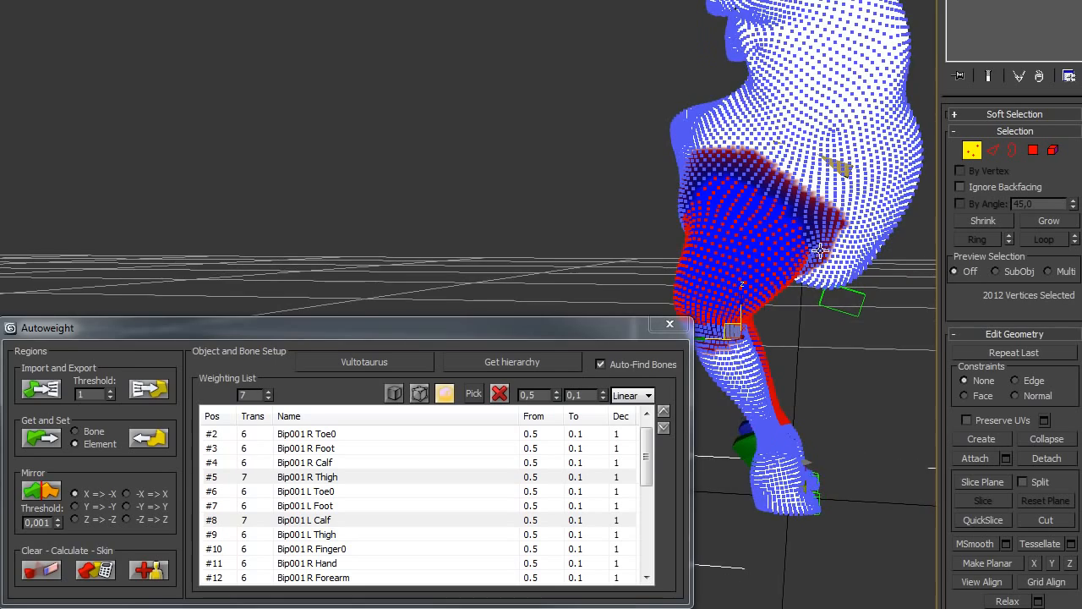
{"action": "middle_click_drag", "start_coordinate": [819, 213], "coordinate": [799, 247], "text": "alt"}
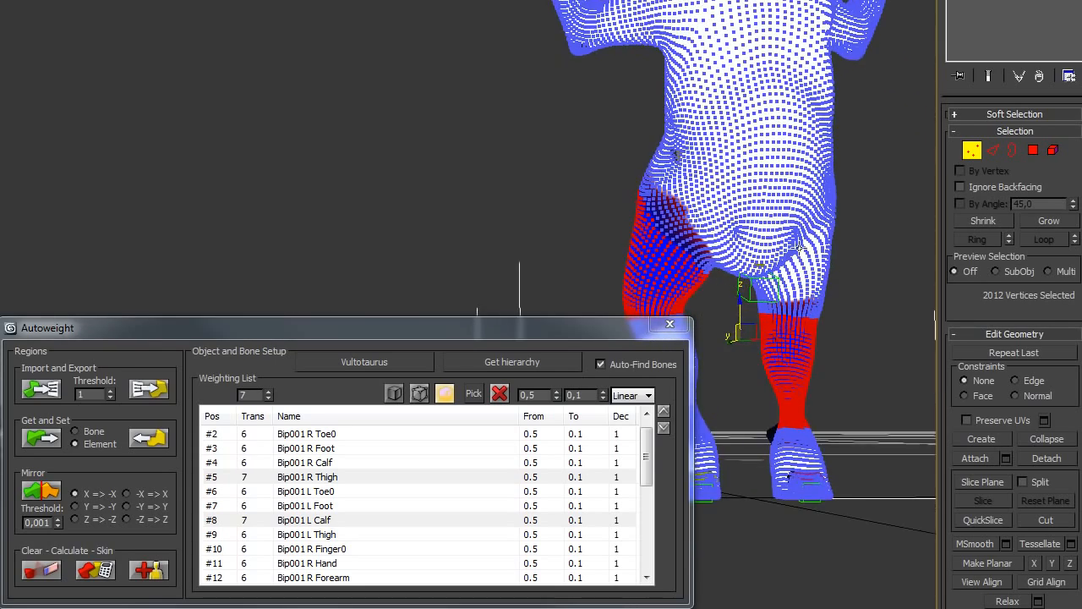
- Set the From weight of Bip001 R Thigh and Bip001 L Calf to 1.0 and their To weight to 0.0
{"action": "left_click_drag", "start_coordinate": [558, 398], "coordinate": [564, 383]}
{"action": "middle_click_drag", "start_coordinate": [668, 306], "coordinate": [833, 260], "text": "alt"}
{"action": "scroll", "coordinate": [827, 274], "scroll_direction": "up", "scroll_amount": 2}
{"action": "scroll", "coordinate": [838, 269], "scroll_direction": "up", "scroll_amount": 2}
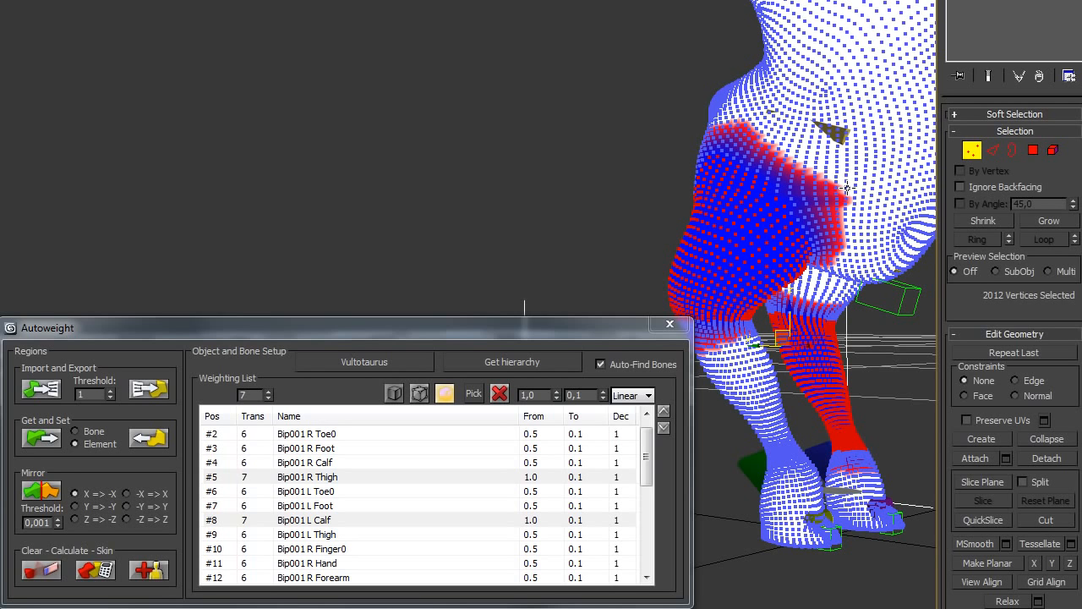
{"action": "left_click", "coordinate": [604, 399]}
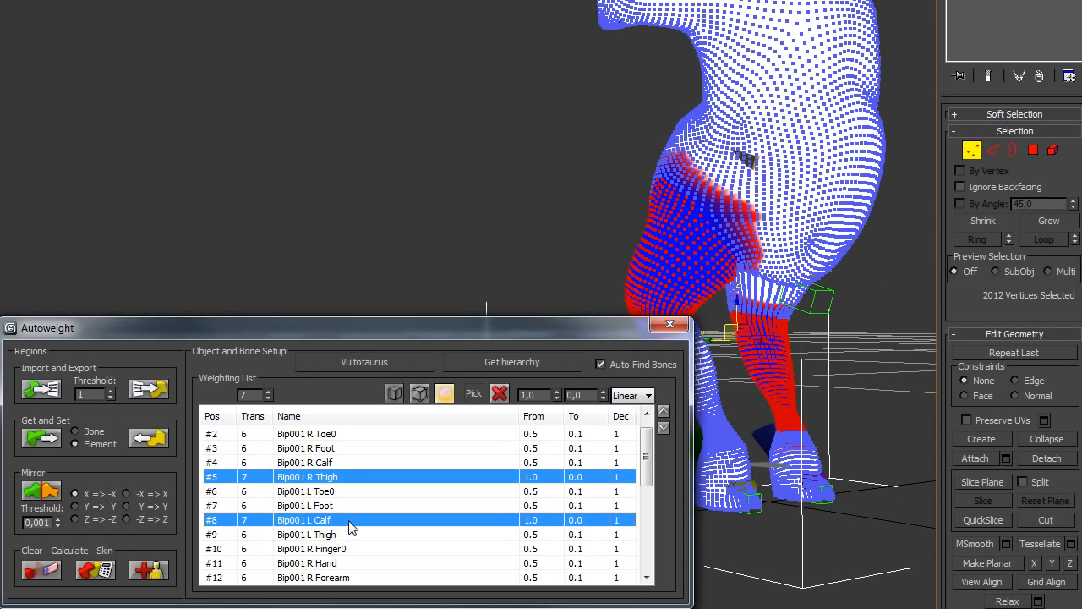
{"action": "middle_click_drag", "start_coordinate": [804, 388], "coordinate": [789, 388], "text": "alt"}
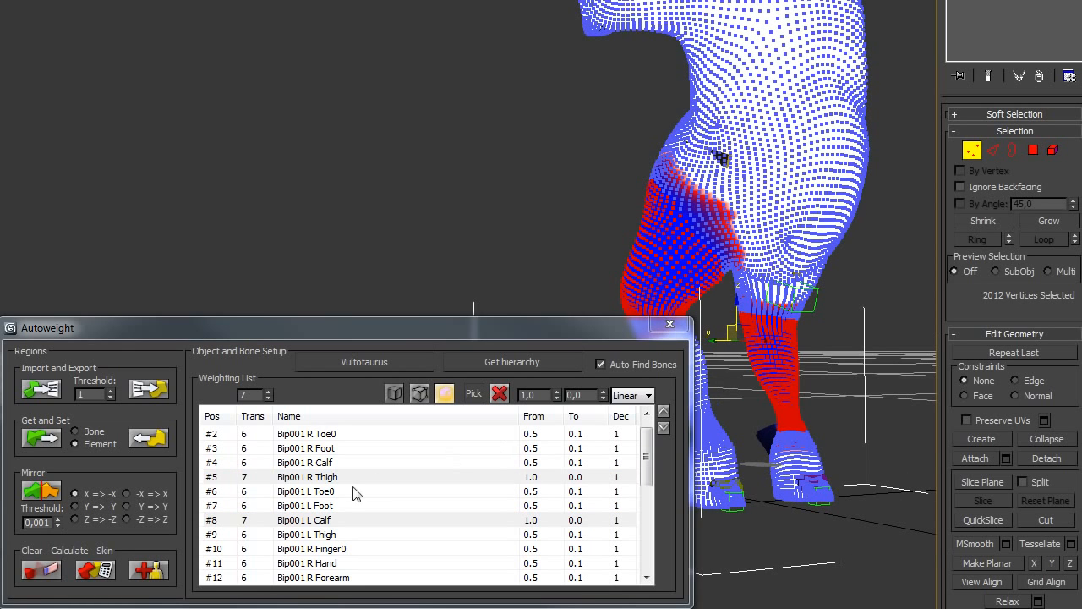
- Set the transition size of Bip001 R Thigh and Bip001 L Calf to 4
{"action": "left_click", "coordinate": [269, 398]}
{"action": "left_click", "coordinate": [269, 398]}
{"action": "left_click", "coordinate": [268, 398]}
{"action": "left_click", "coordinate": [268, 398]}
{"action": "left_click", "coordinate": [269, 400]}
{"action": "left_click", "coordinate": [268, 391]}
{"action": "left_click", "coordinate": [269, 392]}
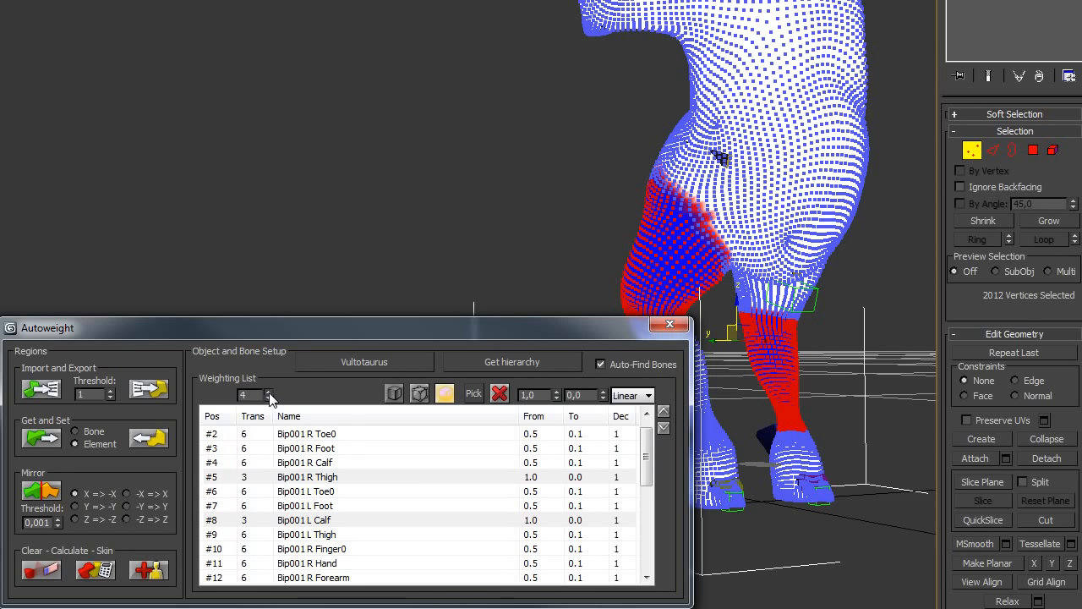
- Clear the list selection and apply From weight 1.0, To weight 0.0 and transition size 6 to every region
{"action": "left_click", "coordinate": [522, 476]}
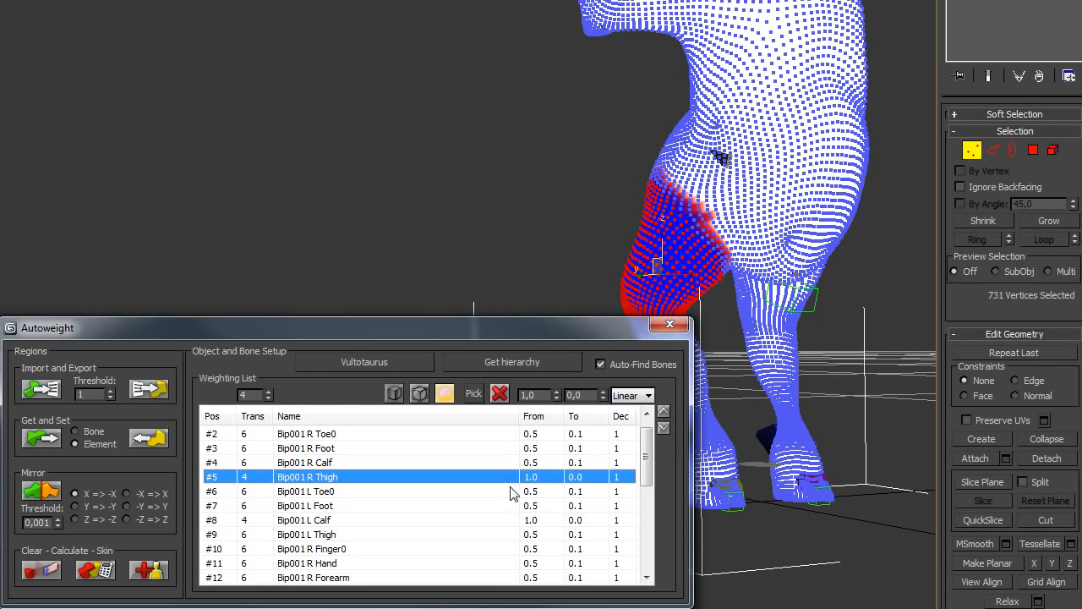
{"action": "left_click", "coordinate": [516, 481], "text": "ctrl"}
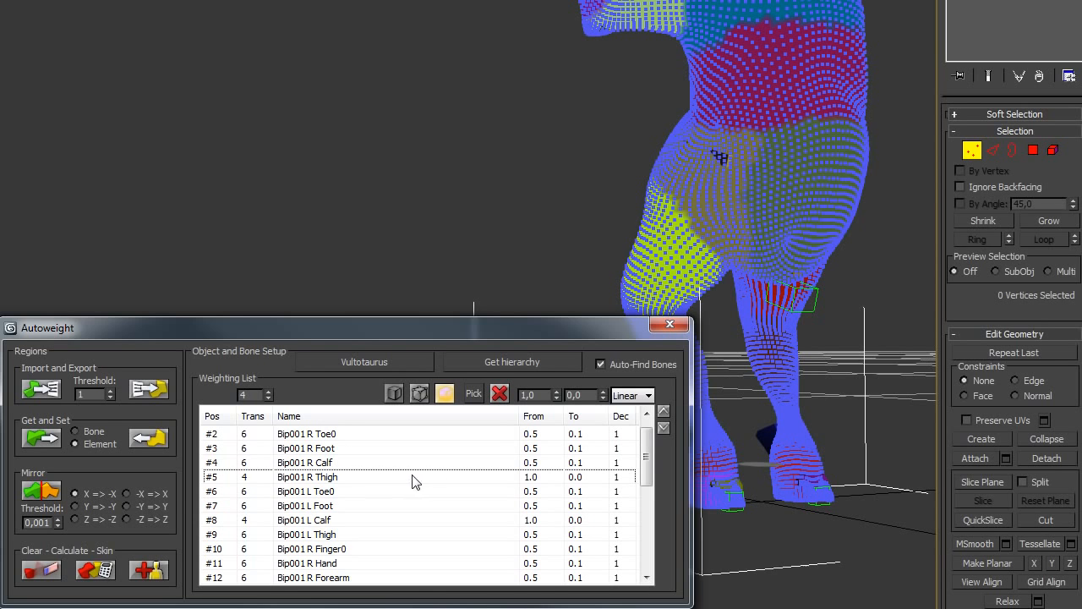
{"action": "left_click", "coordinate": [558, 392]}
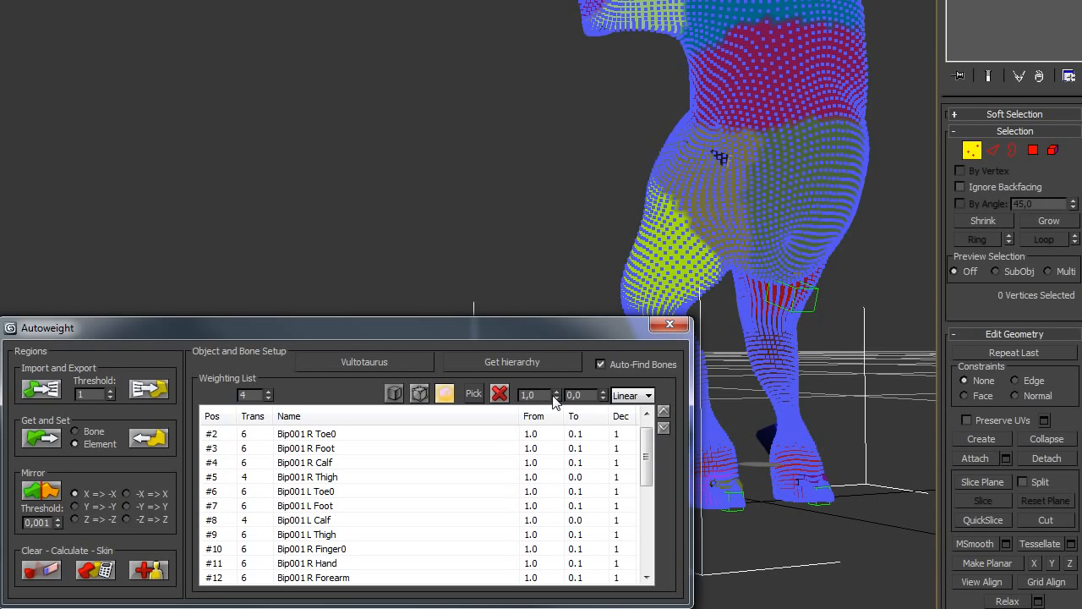
{"action": "left_click", "coordinate": [604, 398]}
{"action": "left_click", "coordinate": [605, 392]}
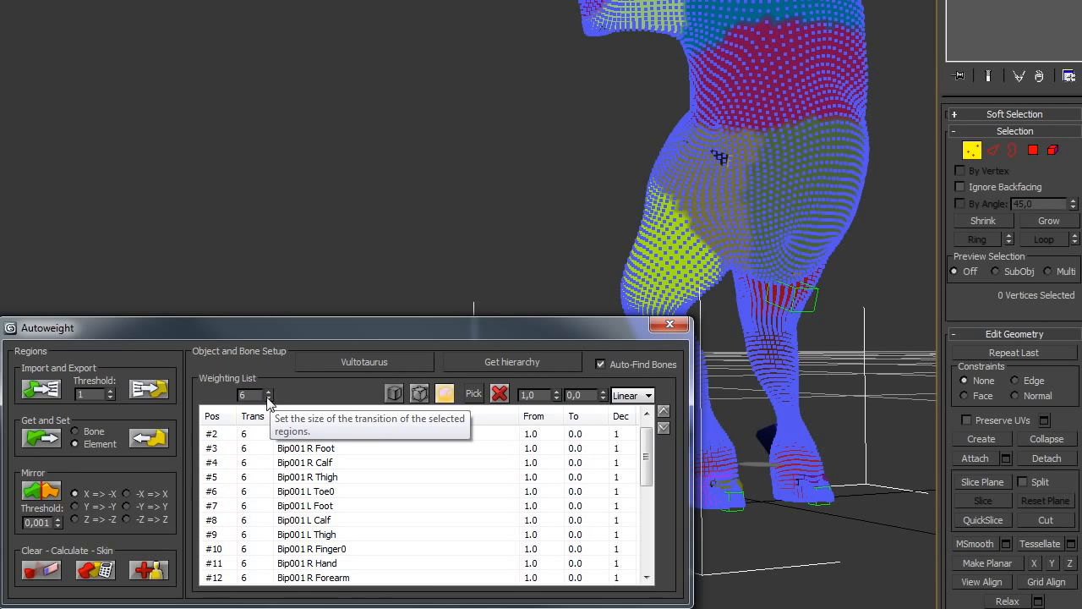
- Look through the weighting list and set the transition size of Bip001 R Calf and Bip001 L Calf to 4
{"action": "scroll", "coordinate": [643, 473], "scroll_direction": "up", "scroll_amount": 1}
{"action": "middle_click_drag", "start_coordinate": [848, 120], "coordinate": [836, 284]}
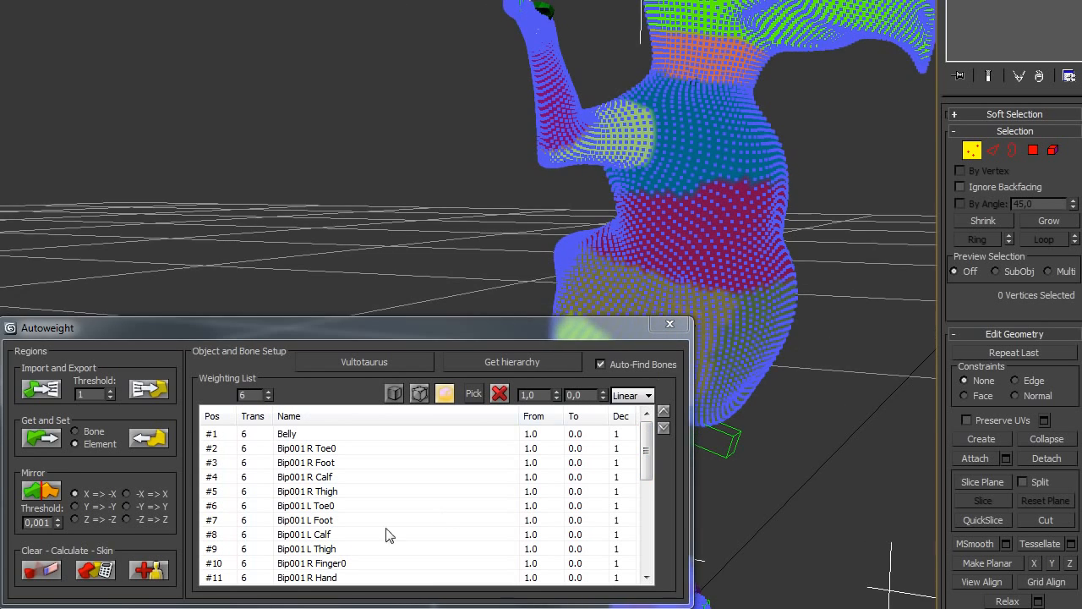
{"action": "left_click_drag", "start_coordinate": [648, 447], "coordinate": [644, 574]}
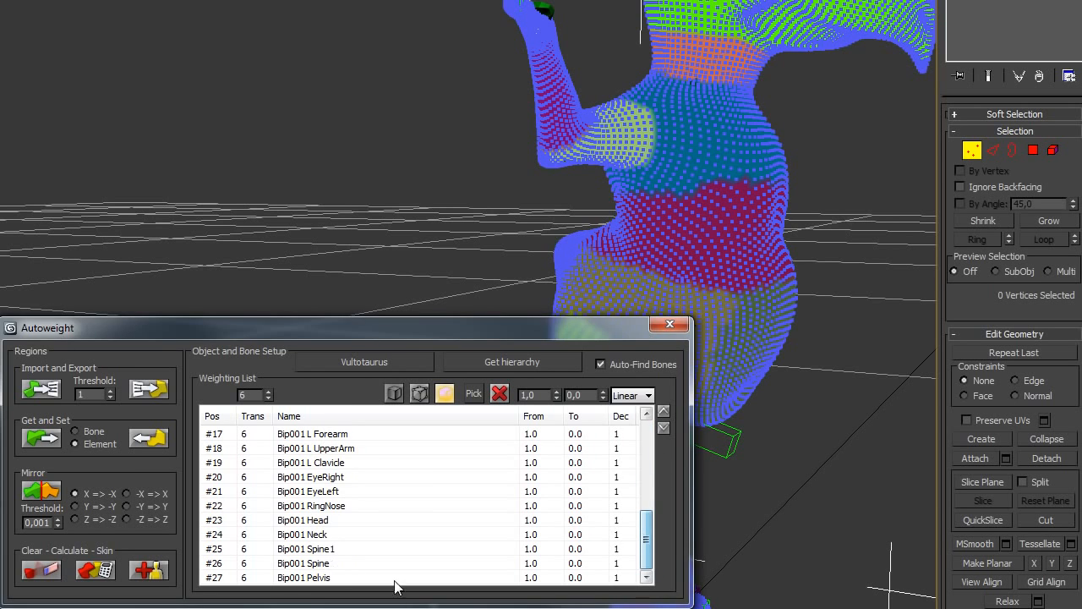
{"action": "left_click", "coordinate": [334, 534]}
{"action": "left_click_drag", "start_coordinate": [650, 519], "coordinate": [651, 423]}
{"action": "left_click", "coordinate": [341, 478]}
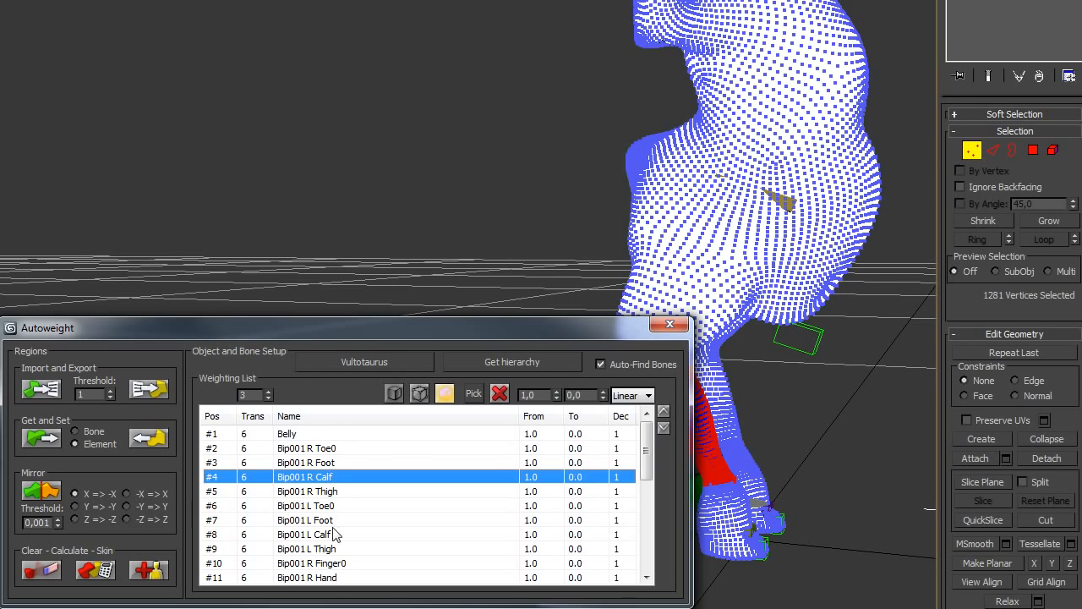
{"action": "left_click", "coordinate": [336, 535], "text": "ctrl"}
{"action": "mouse_move", "coordinate": [729, 383]}
{"action": "middle_mouse_down", "text": "alt"}
{"action": "mouse_move", "coordinate": [780, 350]}
{"action": "mouse_move", "coordinate": [744, 389]}
{"action": "middle_mouse_up", "text": "alt"}
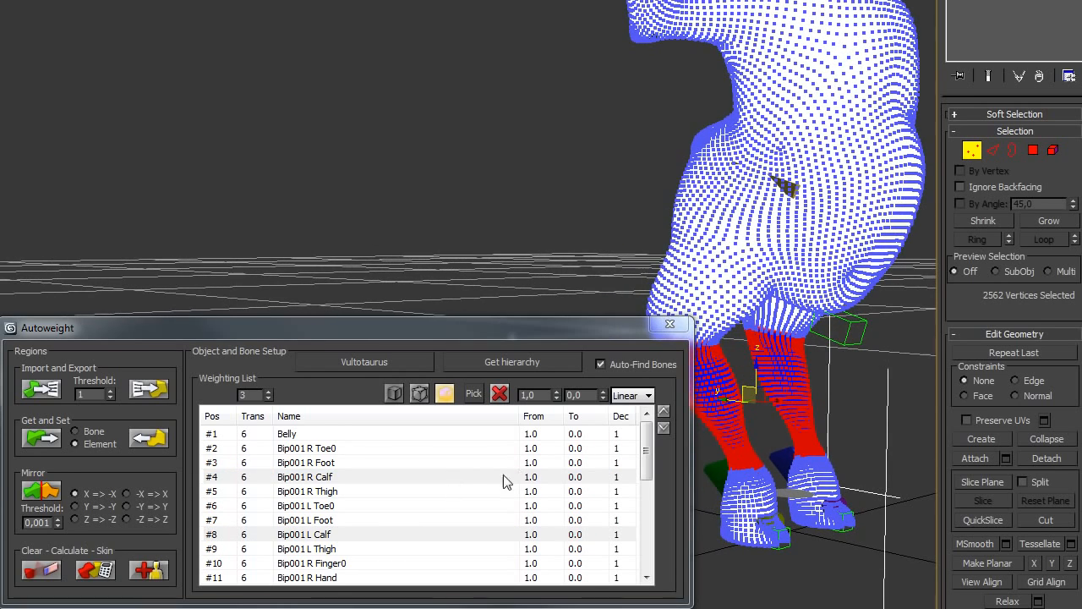
{"action": "left_click", "coordinate": [268, 398]}
{"action": "middle_click_drag", "start_coordinate": [718, 329], "coordinate": [845, 324], "text": "alt"}
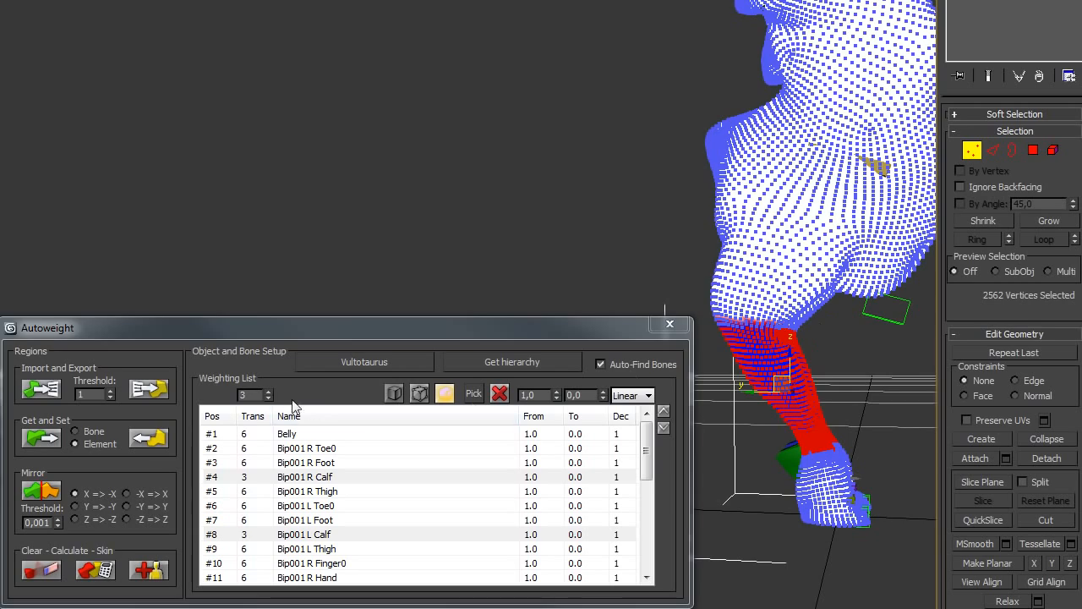
{"action": "left_click", "coordinate": [269, 392]}
{"action": "middle_click_drag", "start_coordinate": [729, 386], "coordinate": [799, 359], "text": "alt"}
- Set the transition size of the Belly region to 8
{"action": "left_click", "coordinate": [238, 433]}
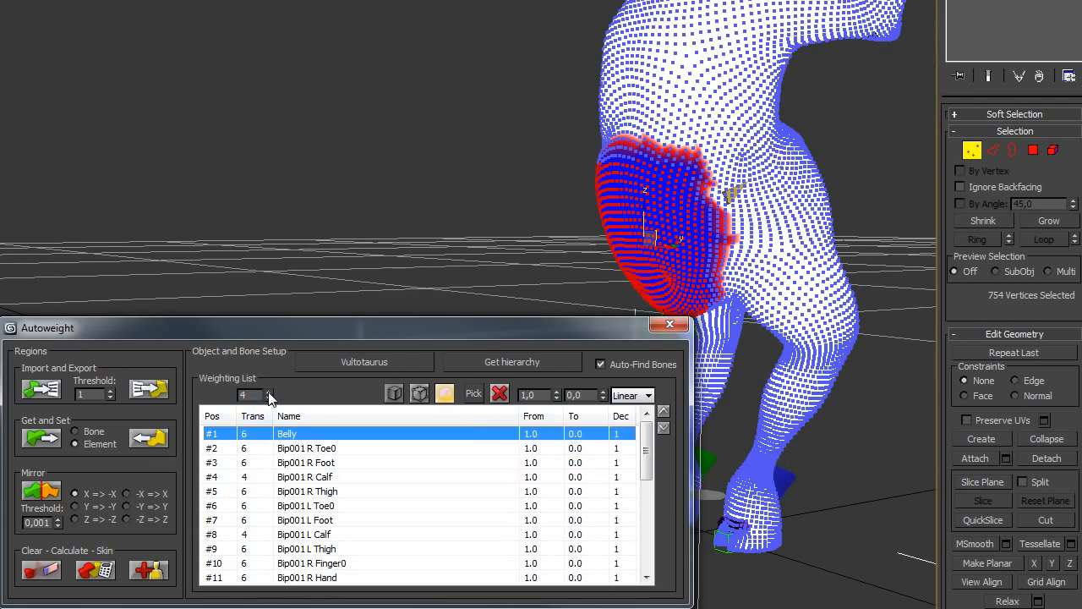
{"action": "left_click", "coordinate": [269, 391]}
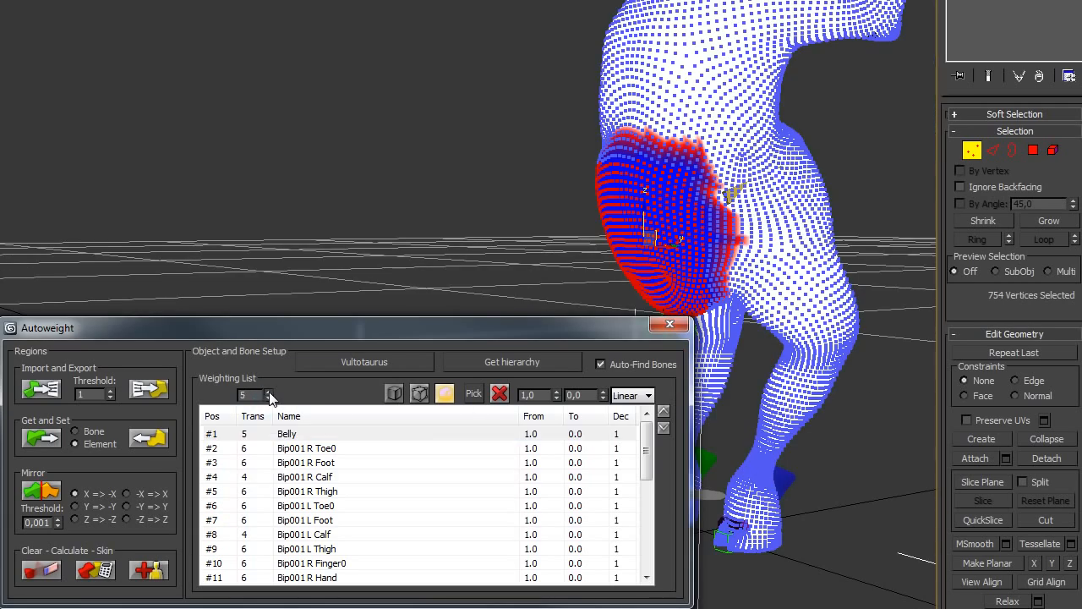
{"action": "left_click", "coordinate": [268, 392]}
{"action": "left_click", "coordinate": [269, 393]}
{"action": "left_click", "coordinate": [269, 392]}
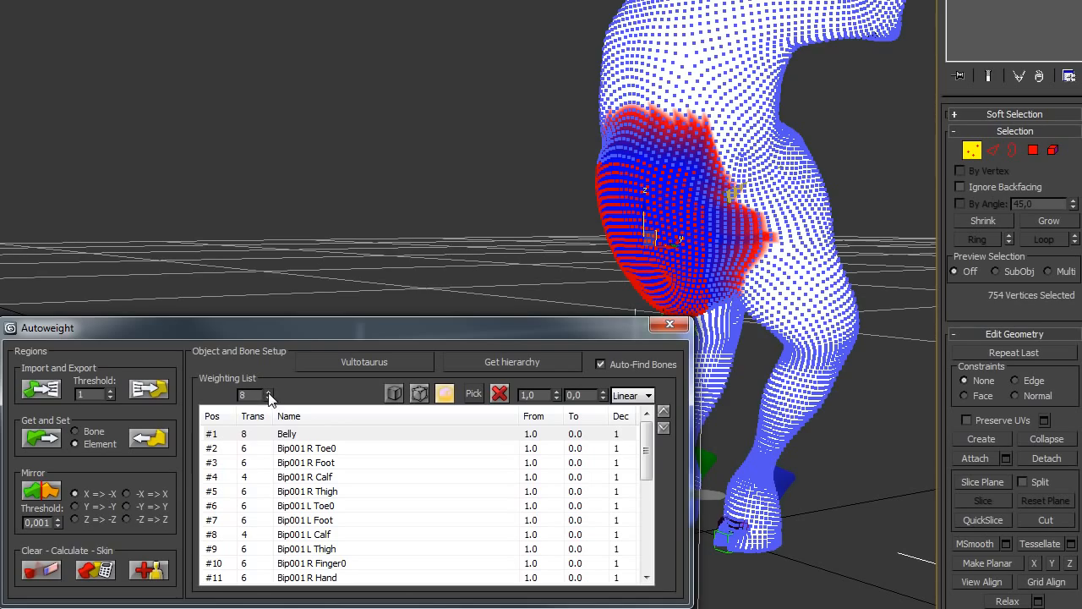
{"action": "middle_click_drag", "start_coordinate": [764, 218], "coordinate": [837, 233], "text": "alt"}
- Exit vertex editing, add a Skin modifier with the calculated weights and view the whole character
{"action": "left_click", "coordinate": [972, 149]}
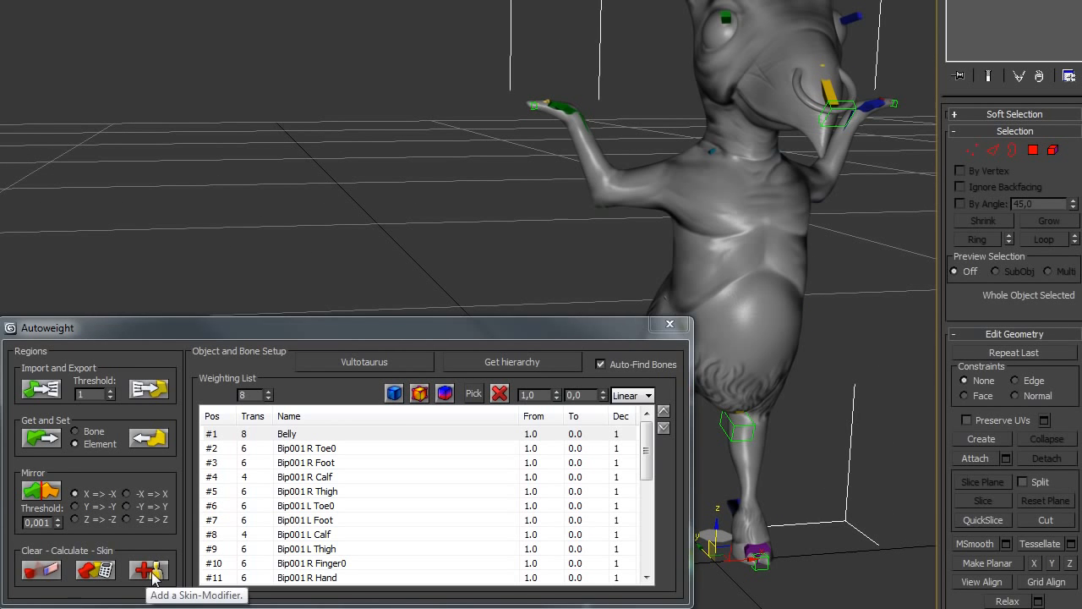
{"action": "left_click", "coordinate": [153, 572]}
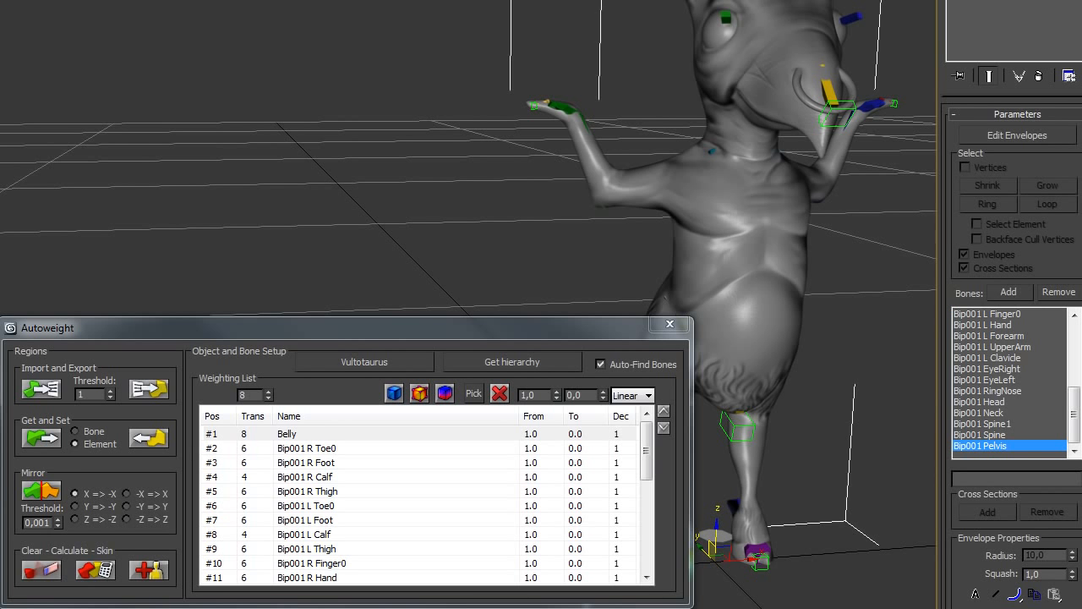
{"action": "middle_click_drag", "start_coordinate": [761, 254], "coordinate": [609, 253], "text": "alt"}
{"action": "scroll", "coordinate": [745, 254], "scroll_direction": "down", "scroll_amount": 2}
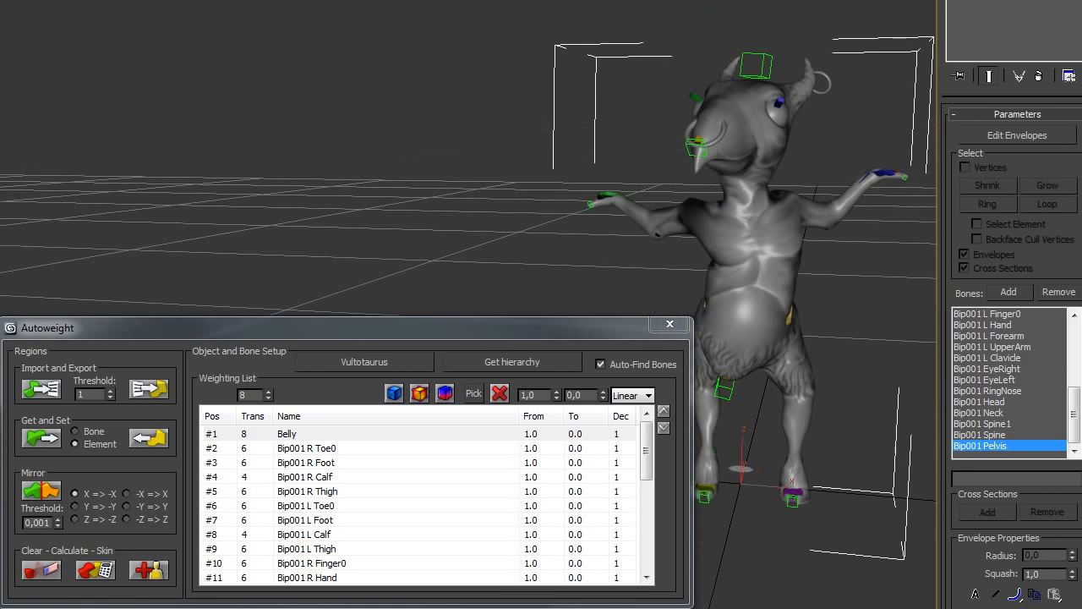
{"action": "middle_click_drag", "start_coordinate": [846, 406], "coordinate": [785, 274], "text": "alt"}
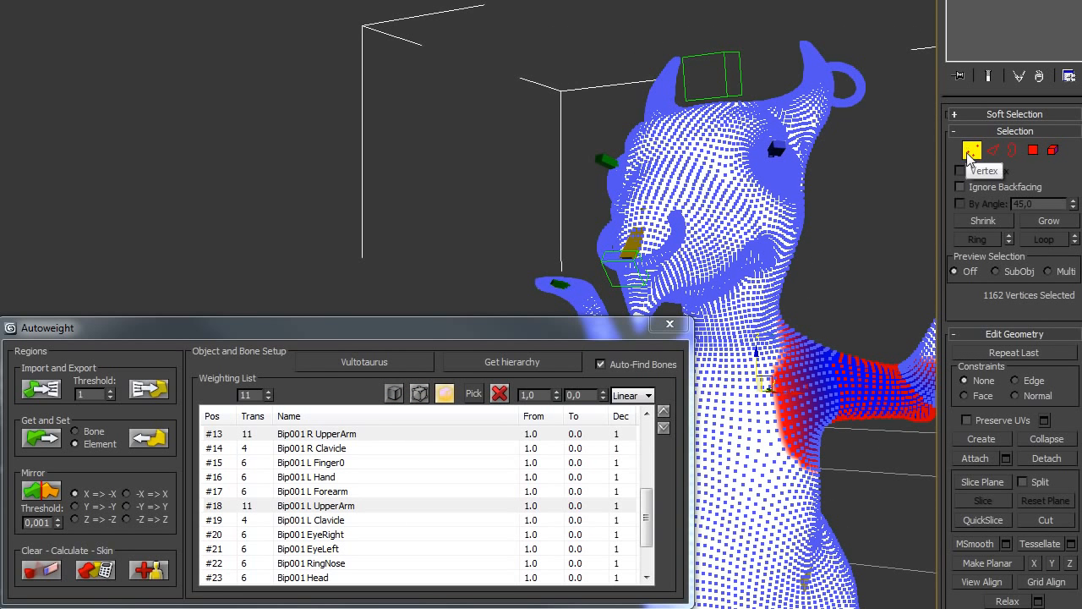
- Set the transition size of Bip001 R UpperArm and Bip001 L UpperArm to 12, exit vertex editing and add the Skin modifier
{"action": "middle_click_drag", "start_coordinate": [899, 254], "coordinate": [604, 399], "text": "alt"}
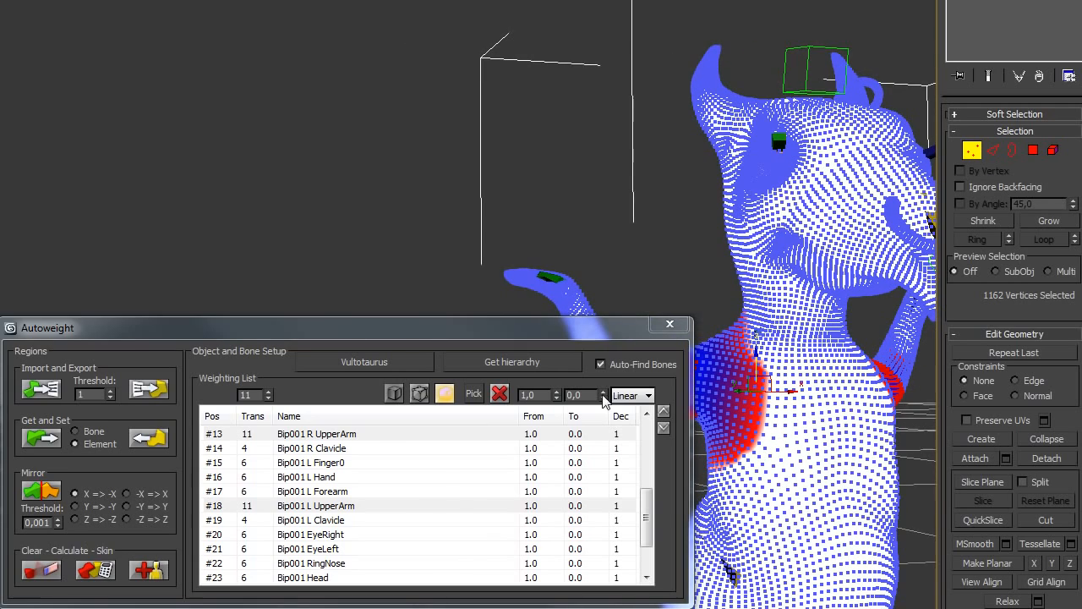
{"action": "left_click", "coordinate": [268, 391]}
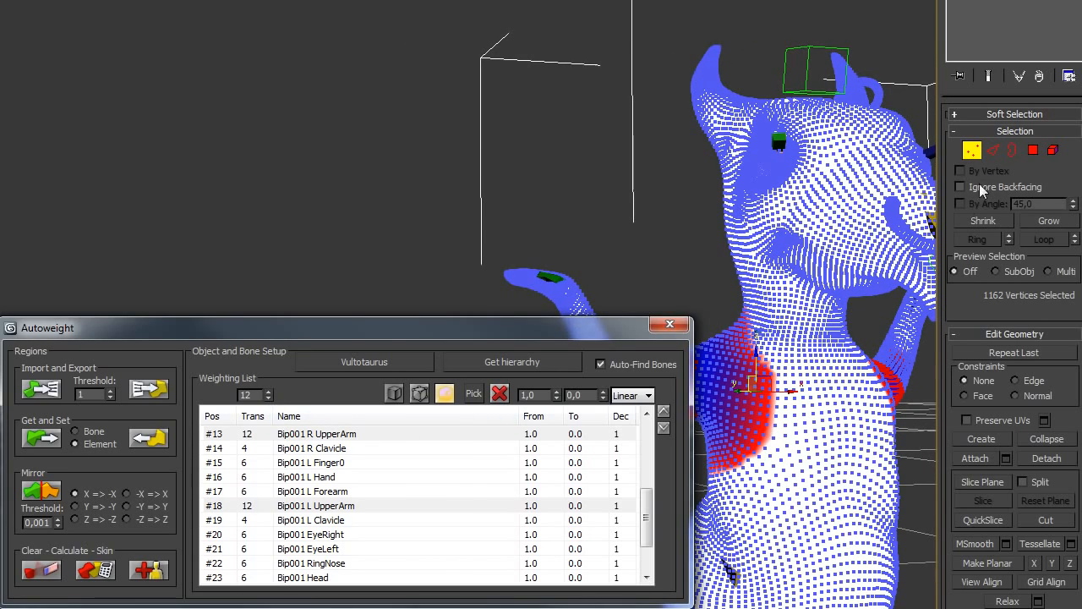
{"action": "left_click", "coordinate": [973, 150]}
{"action": "left_click", "coordinate": [149, 571]}
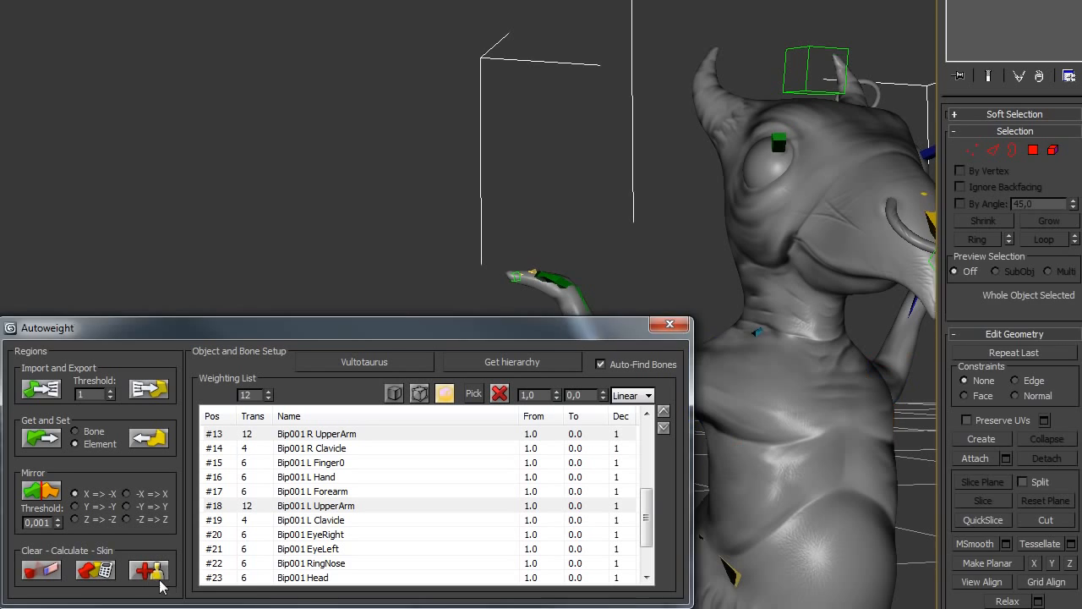